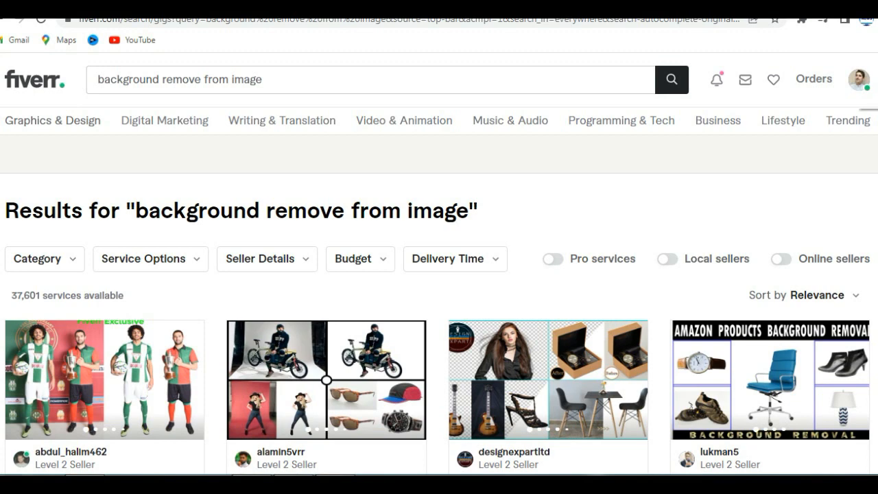
Start the Become a Seller process and go through the onboarding overview pages to the Personal Info form.
left_click(859, 79)
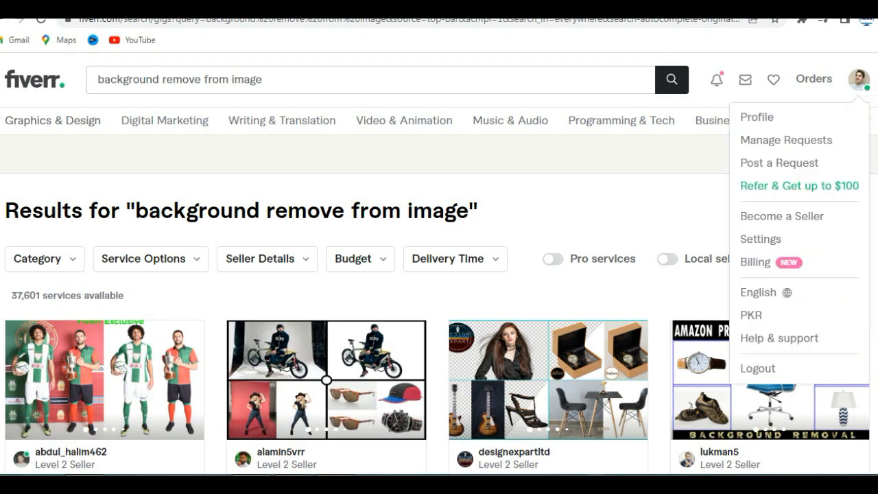
left_click(782, 216)
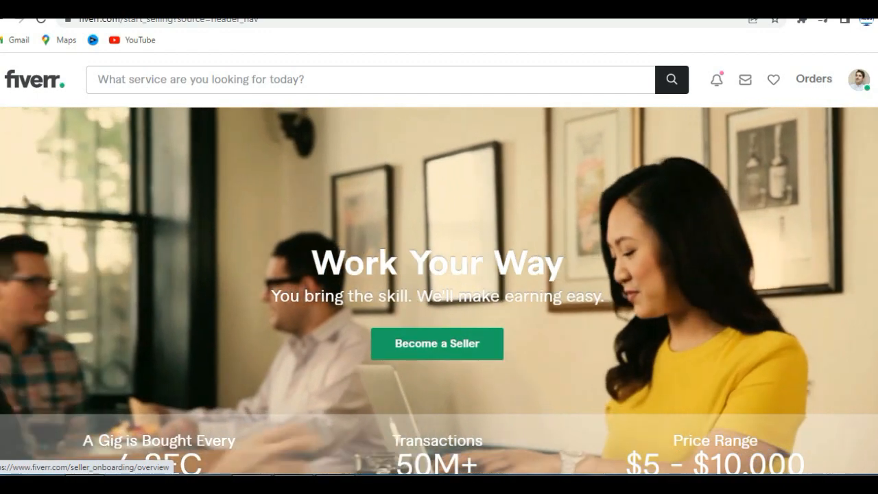
left_click(437, 343)
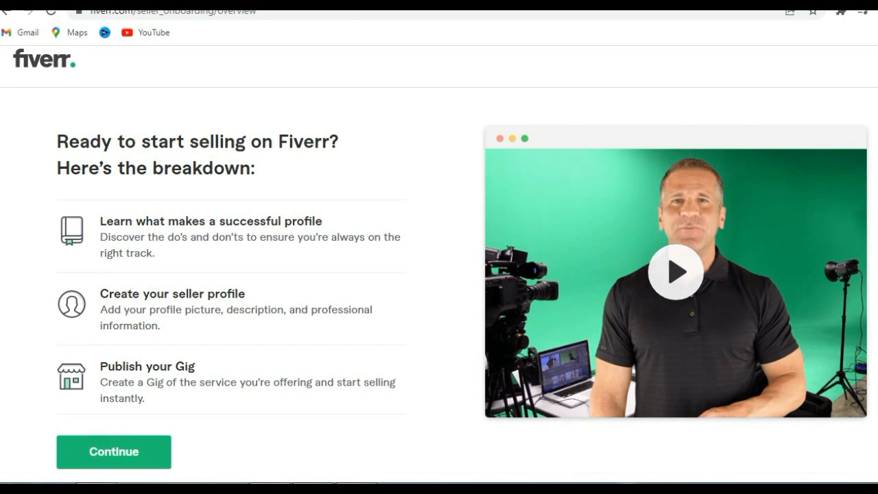
left_click(114, 451)
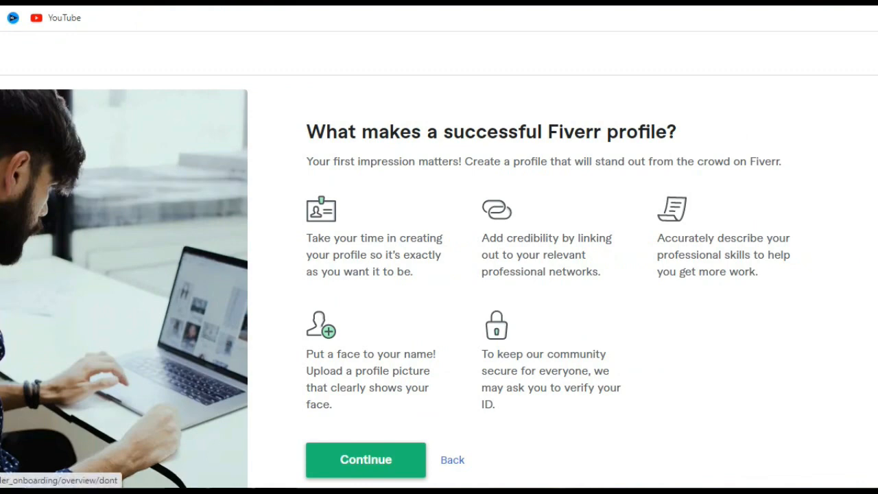
left_click(442, 455)
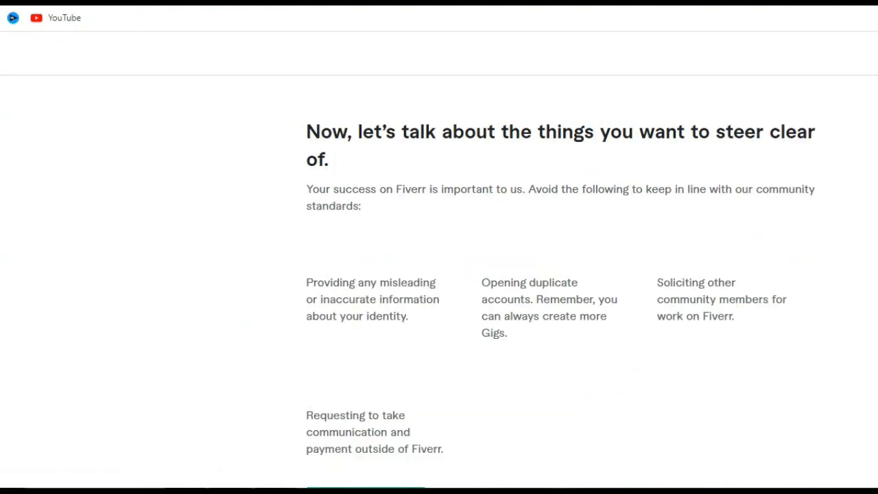
scroll(439, 274, "down", 1)
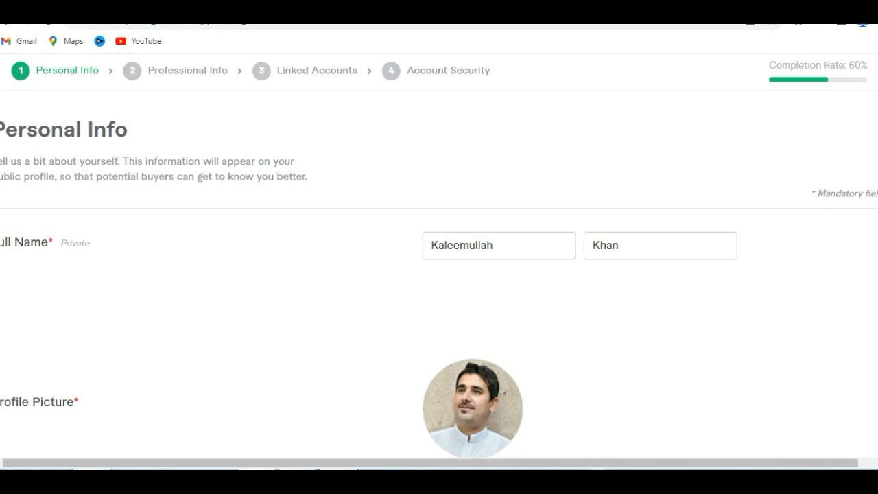
Review the name, profile picture, description and languages in Personal Info, and continue to Professional Info.
scroll(439, 256, "down", 2)
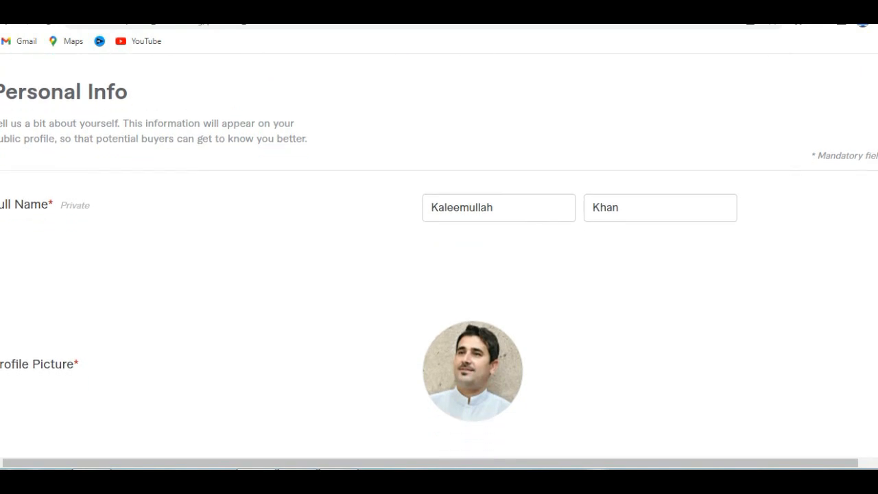
scroll(439, 256, "down", 3)
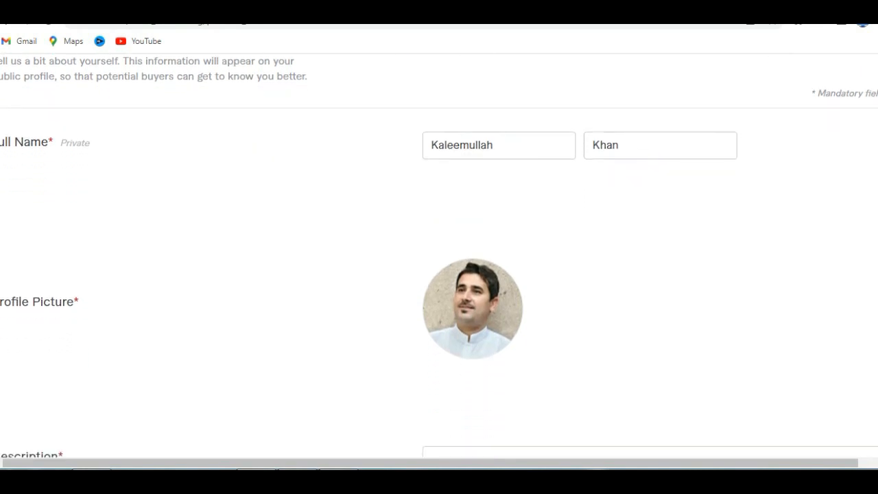
scroll(439, 256, "down", 6)
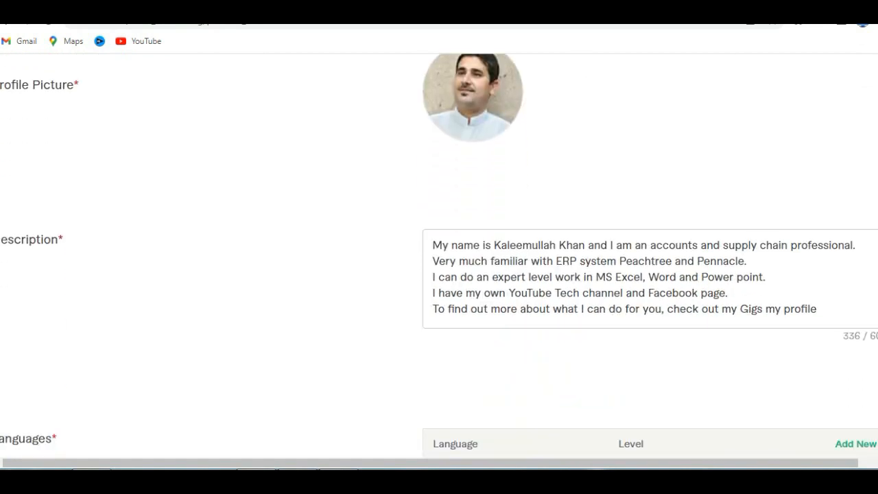
scroll(439, 256, "up", 1)
scroll(439, 256, "down", 3)
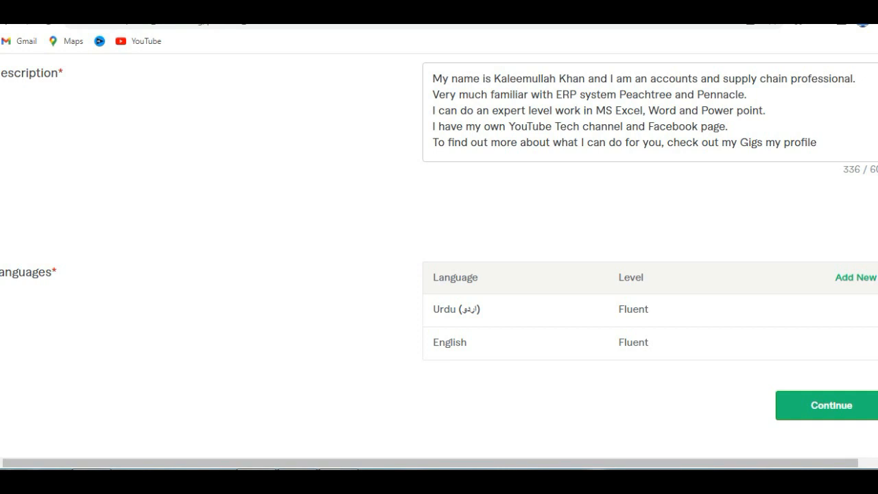
left_click(831, 406)
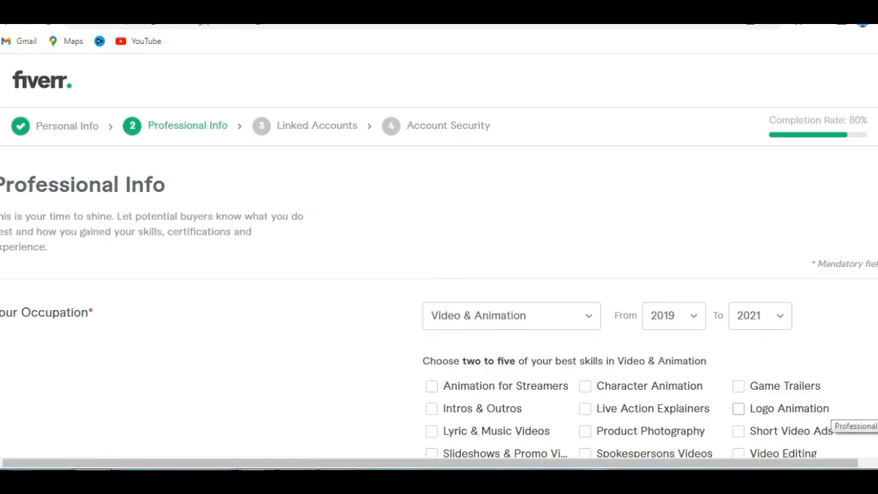
Review the occupations, skills, certification and personal website in Professional Info, and continue to the new gig form.
scroll(439, 261, "down", 5)
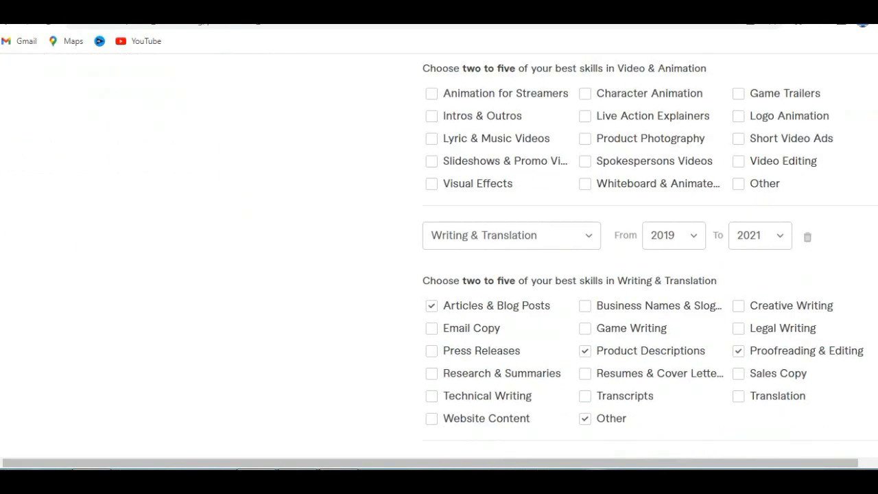
scroll(439, 261, "up", 5)
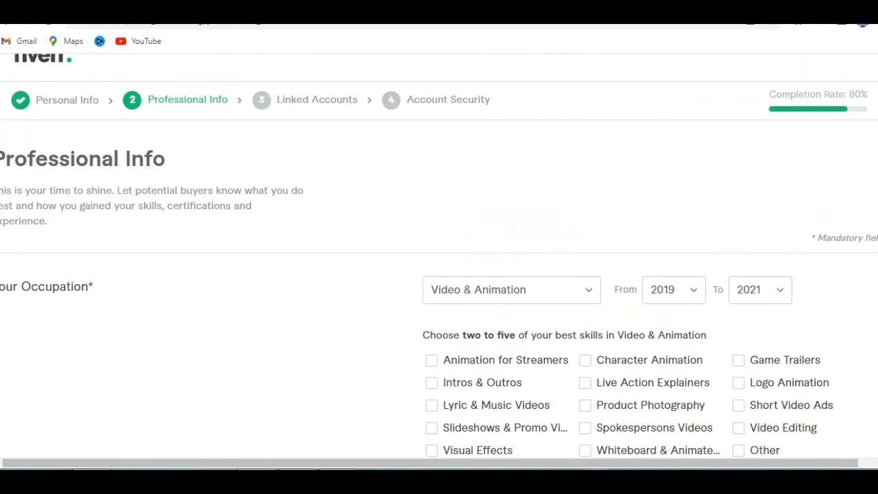
scroll(439, 260, "down", 10)
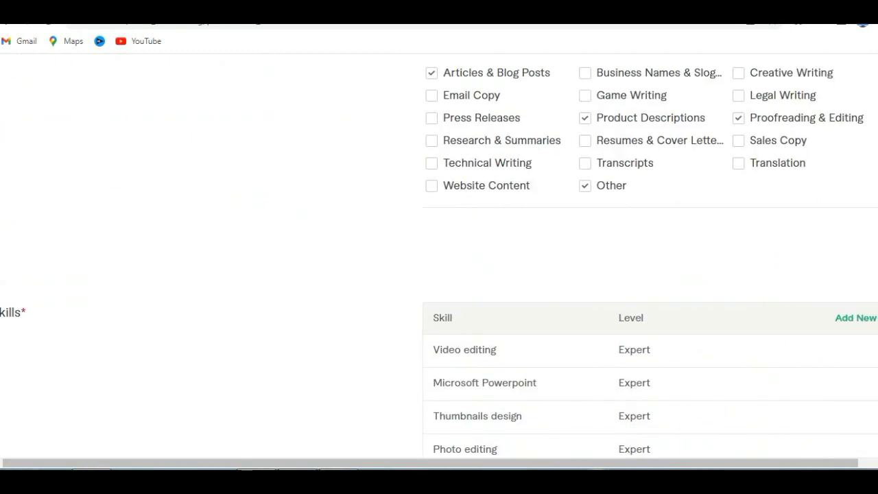
scroll(439, 261, "down", 3)
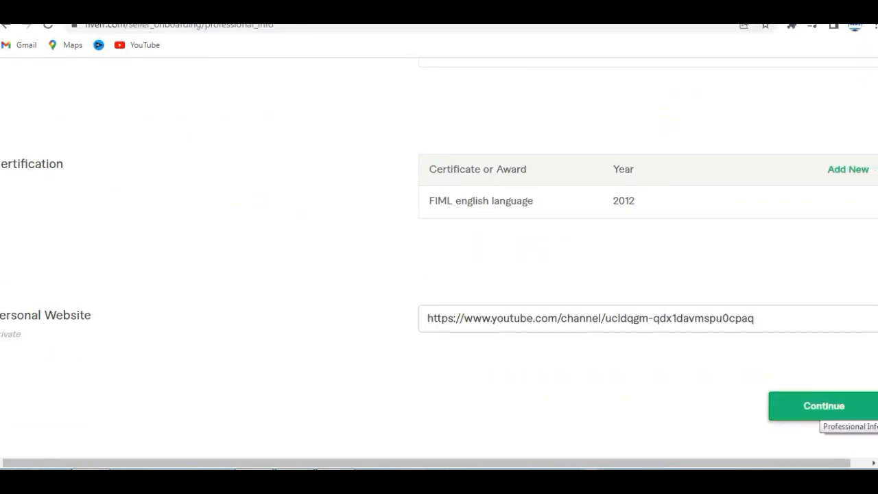
left_click(823, 408)
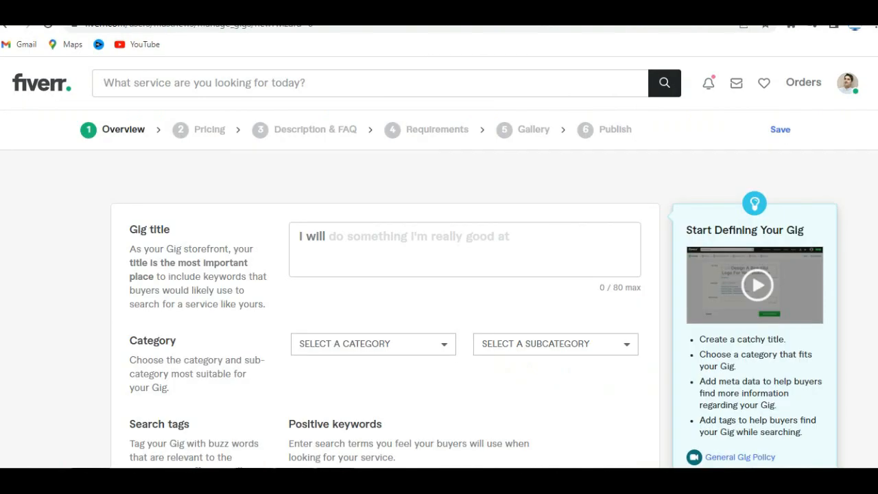
Search the marketplace for "background remove from image" to find example gig titles.
left_click(331, 237)
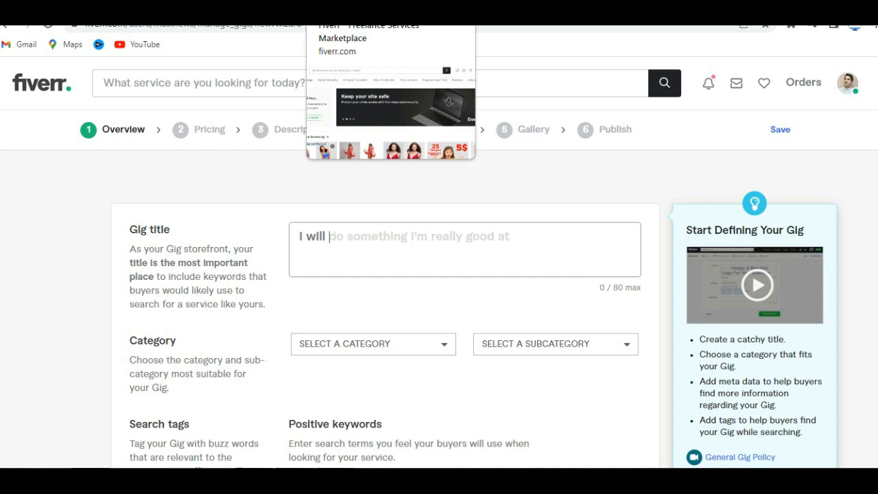
left_click(370, 7)
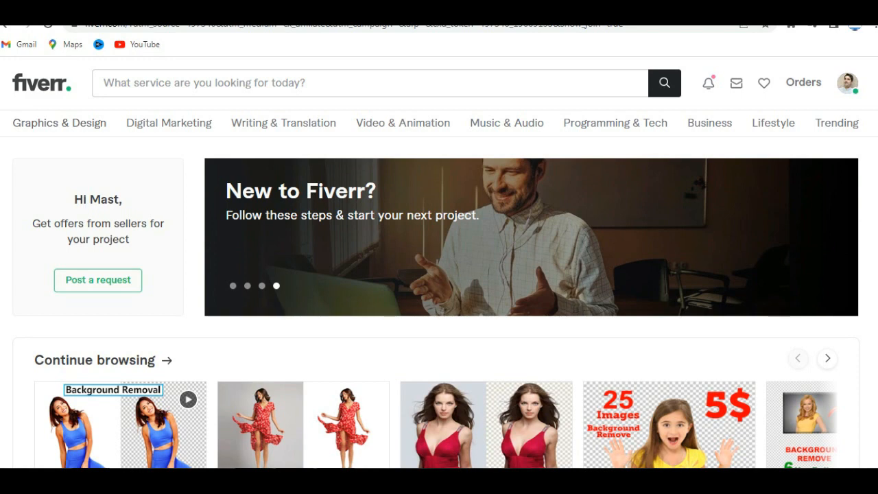
left_click(371, 83)
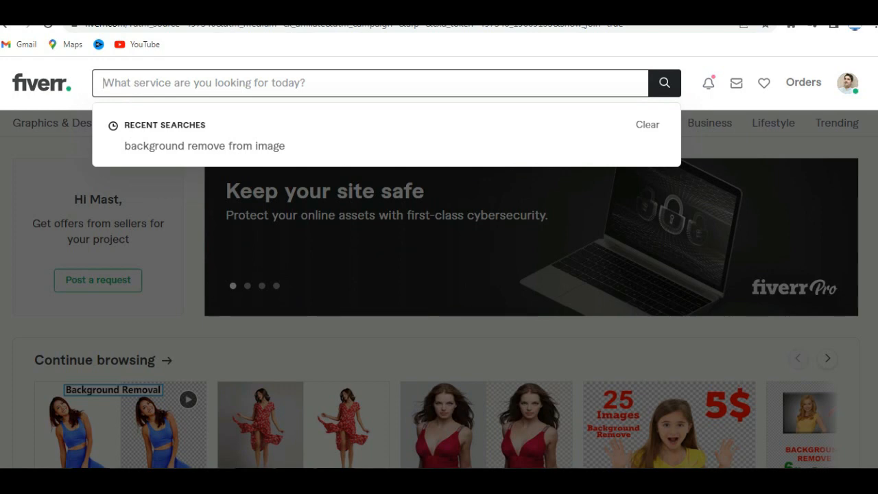
type("backgro")
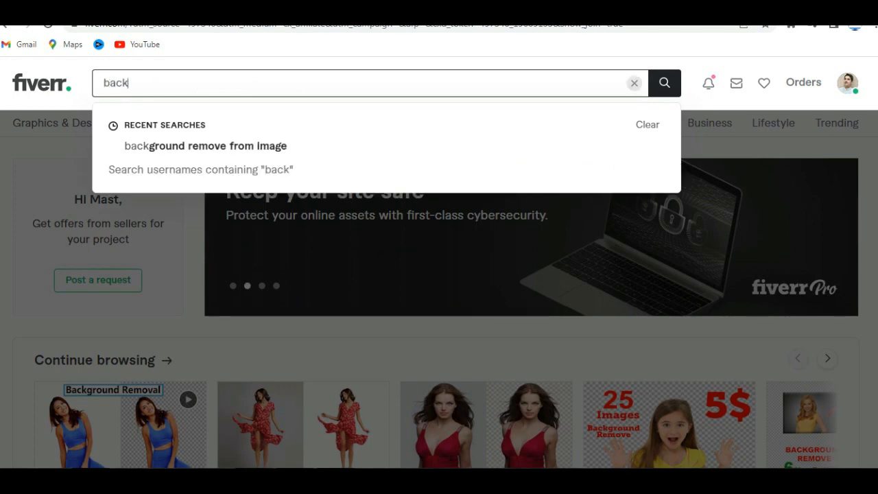
type("und")
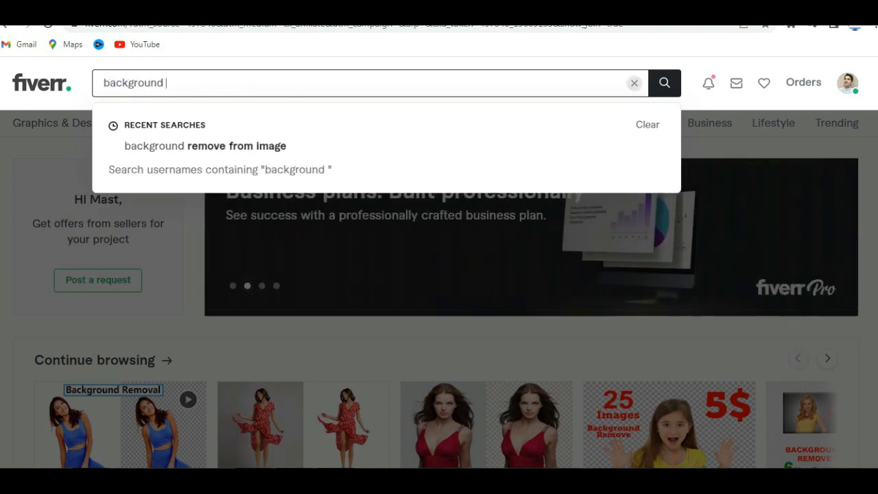
key("Down")
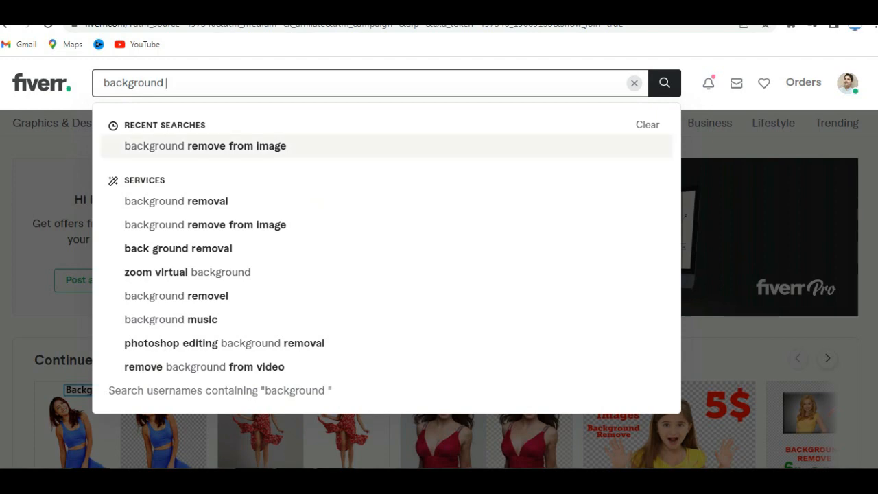
key("Return")
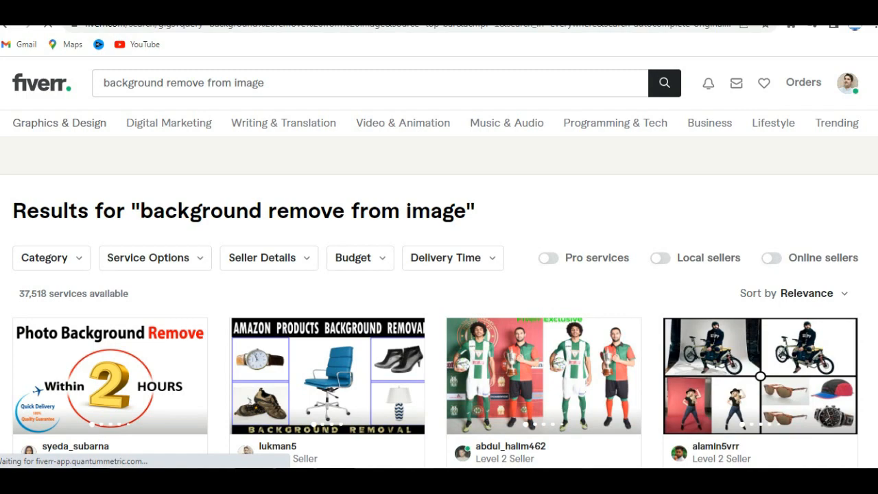
Browse the search results and view the gig "I will do background removal from images clipping path" as an example.
scroll(439, 275, "down", 6)
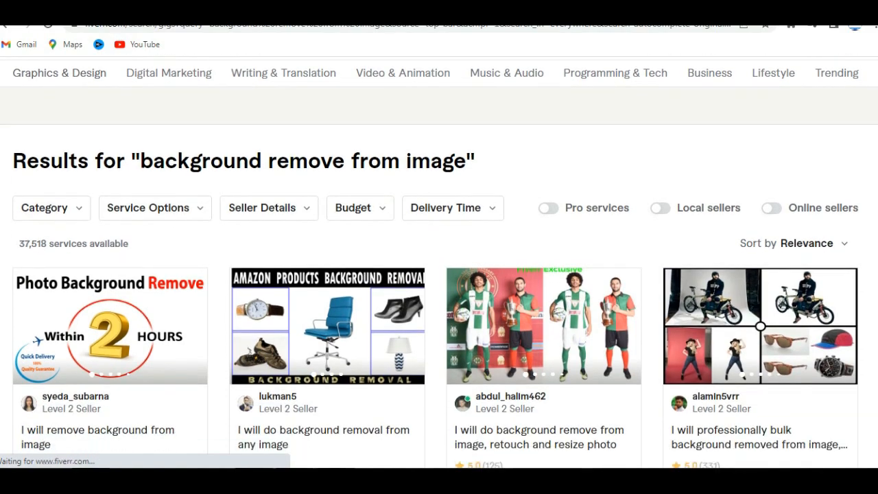
scroll(439, 274, "down", 4)
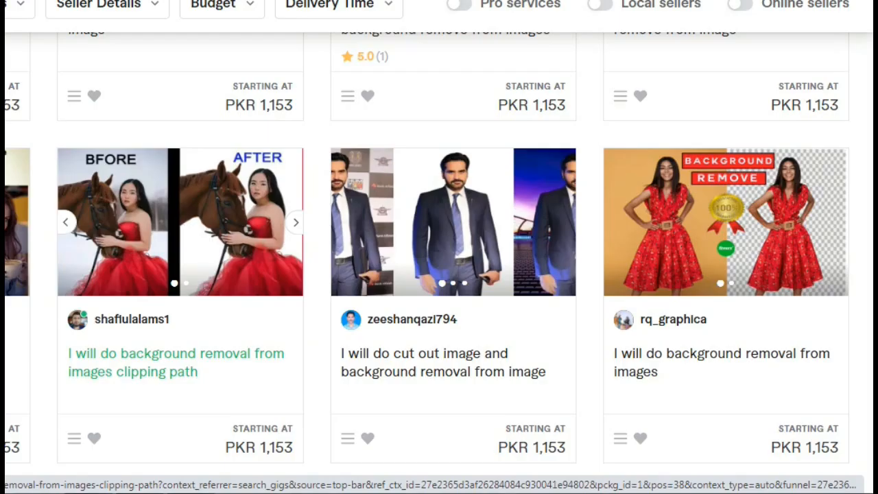
left_click(175, 362)
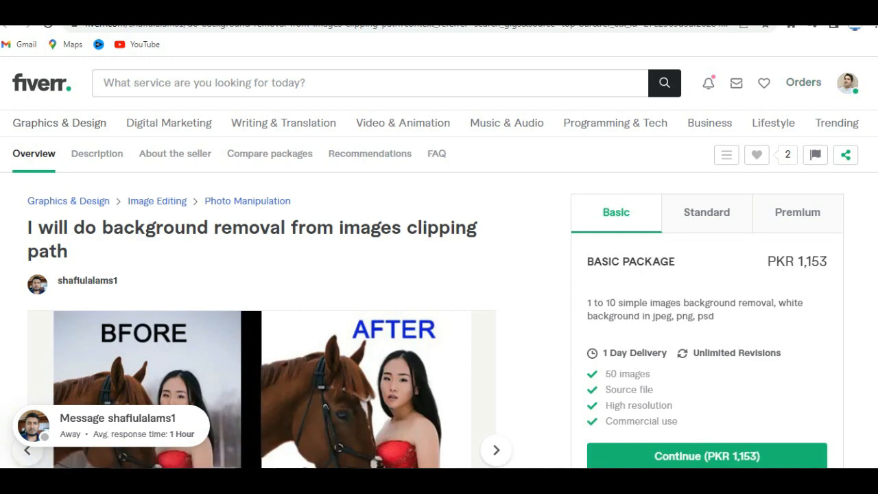
key("ctrl+w")
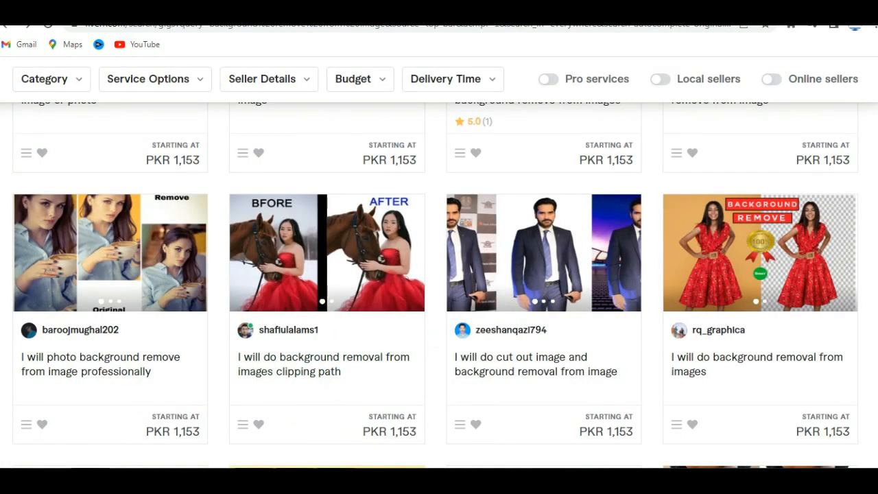
Title the new gig "I will do background removal from image" and set its category to Graphics & Design.
key("ctrl+Tab")
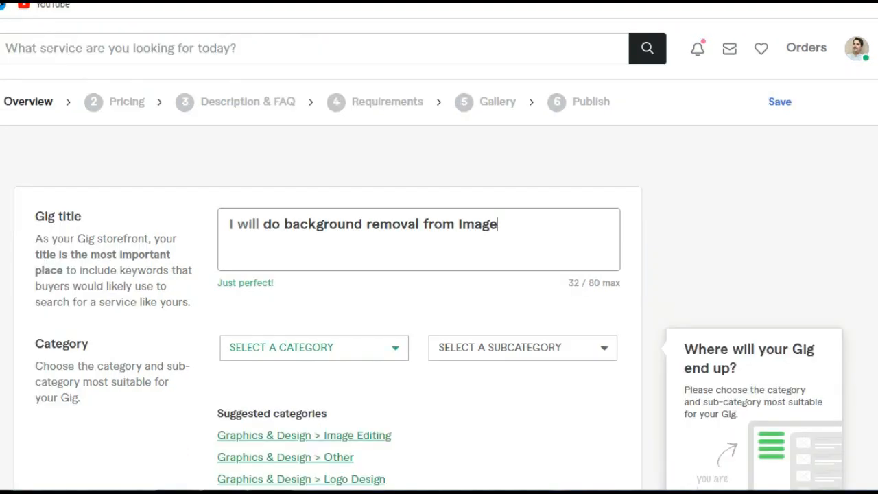
left_click(396, 347)
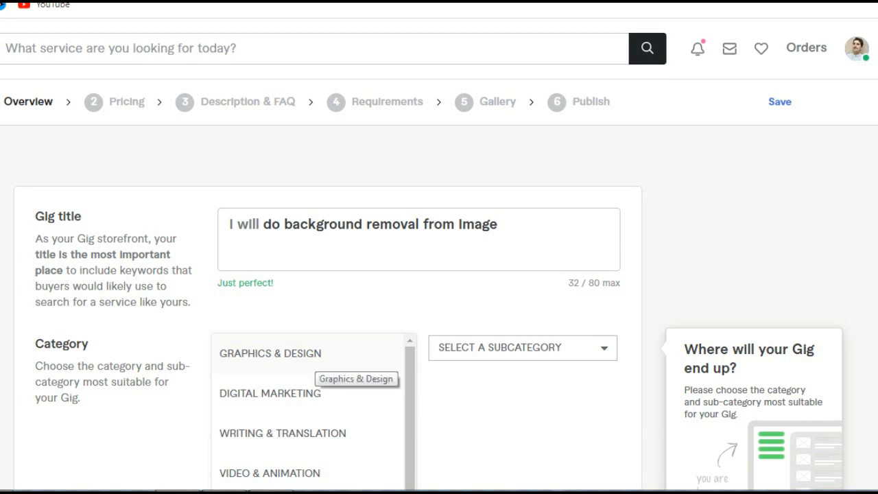
left_click(270, 353)
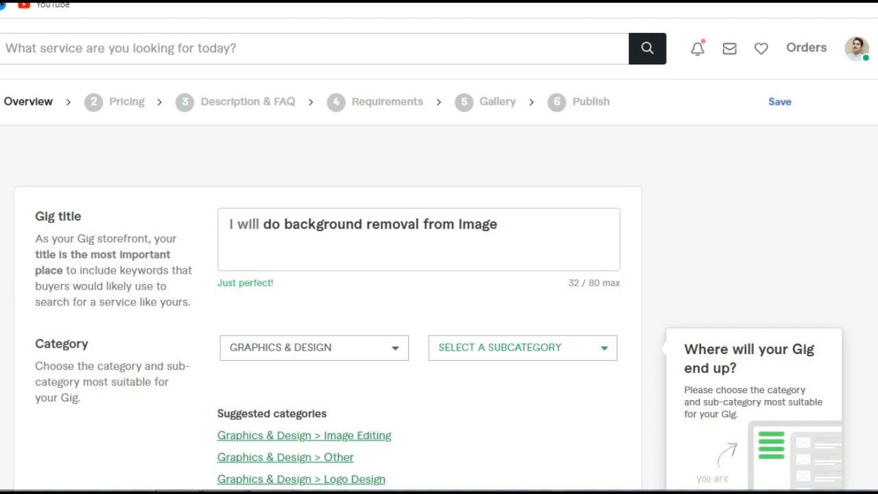
Set the gig's subcategory to Image Editing and its service type to Product Image Editing.
left_click(606, 349)
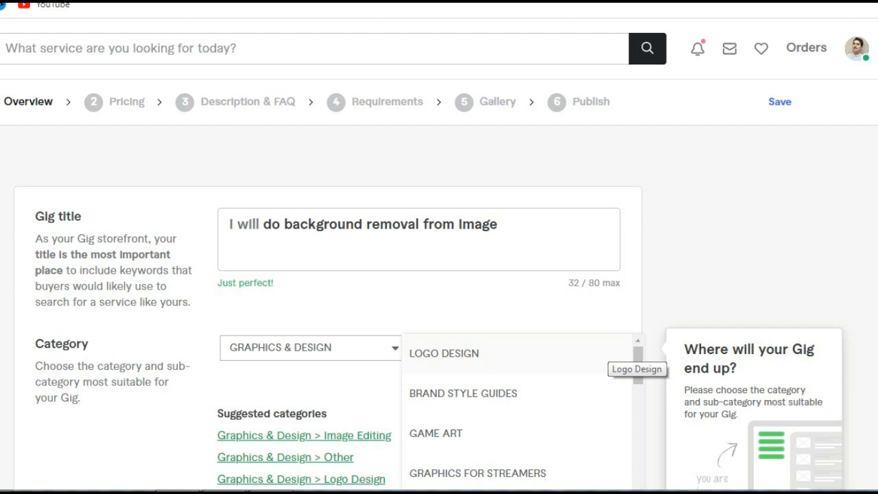
left_click(288, 347)
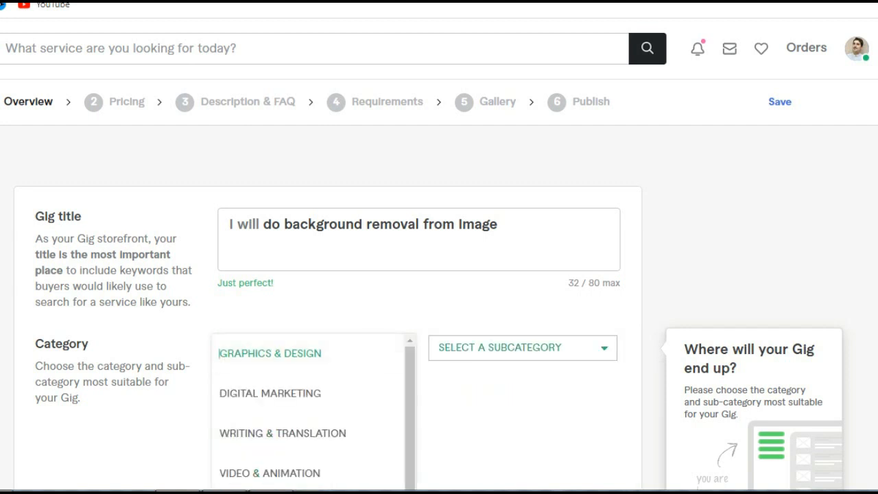
left_click(523, 348)
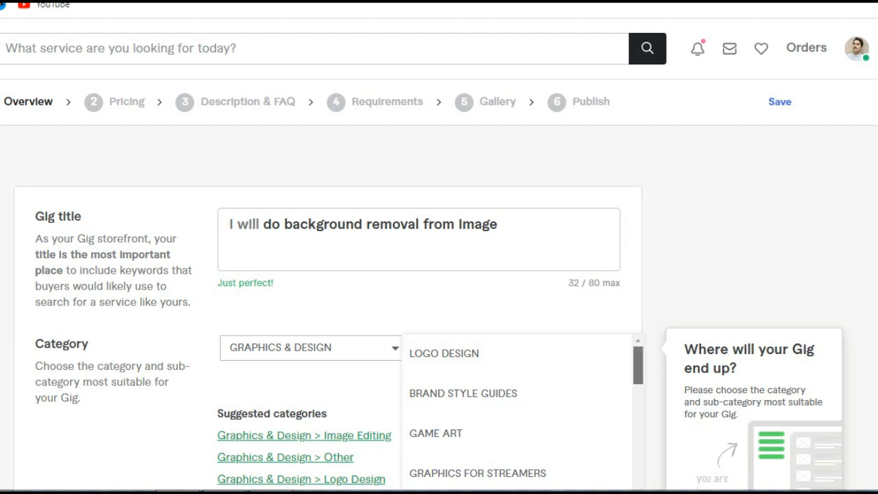
scroll(521, 404, "down", 3)
scroll(521, 404, "down", 3)
scroll(521, 411, "down", 4)
scroll(521, 411, "down", 1)
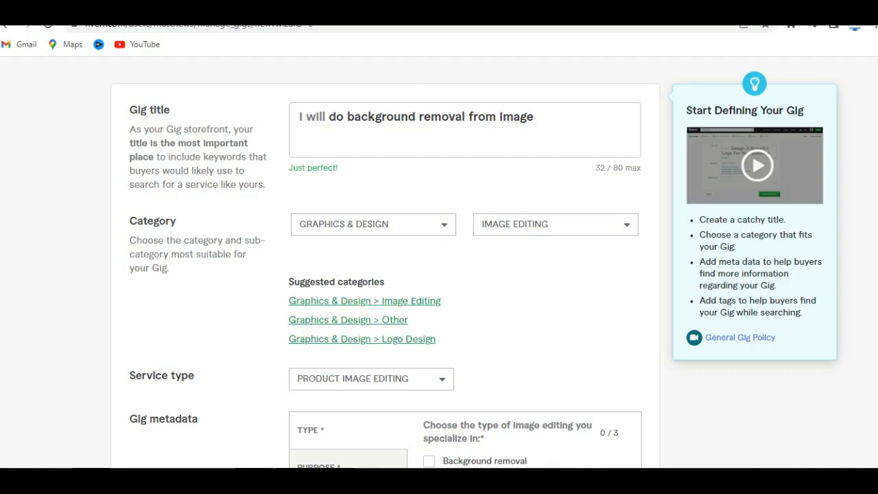
scroll(439, 274, "down", 3)
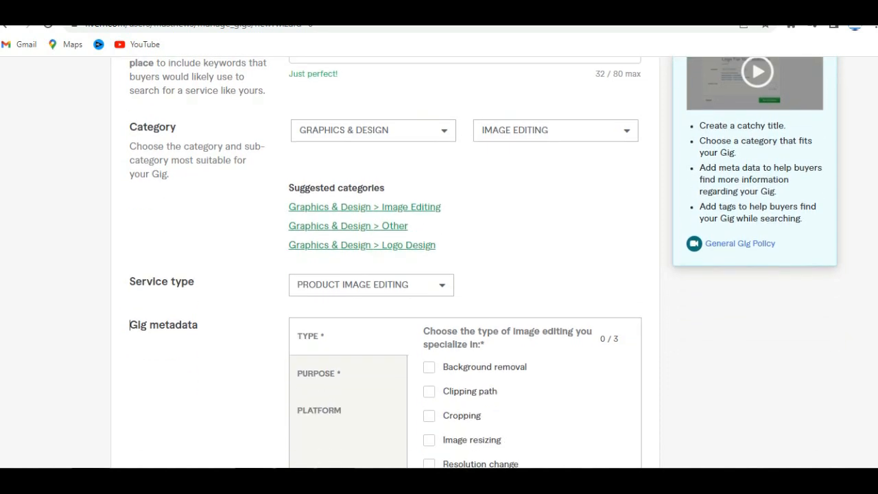
Read the example background removal gig's description, focusing on its listed services and its reasons to choose the seller.
scroll(439, 275, "down", 1)
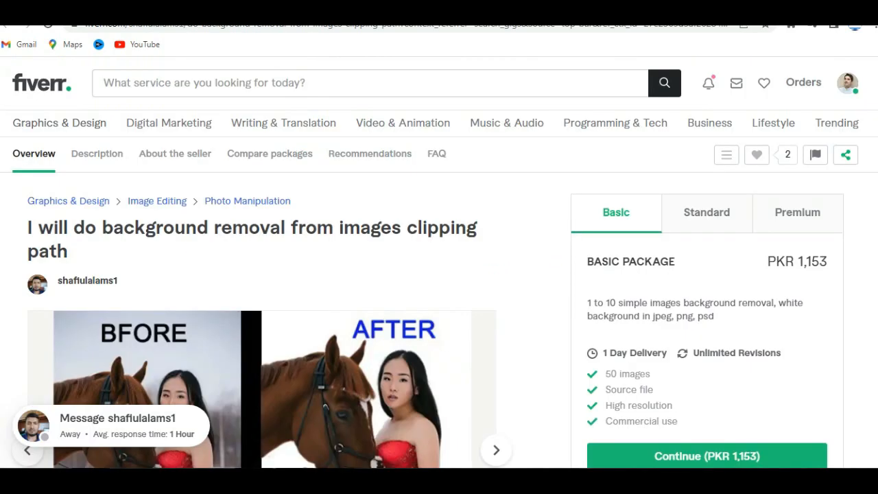
scroll(439, 274, "down", 2)
scroll(439, 275, "down", 3)
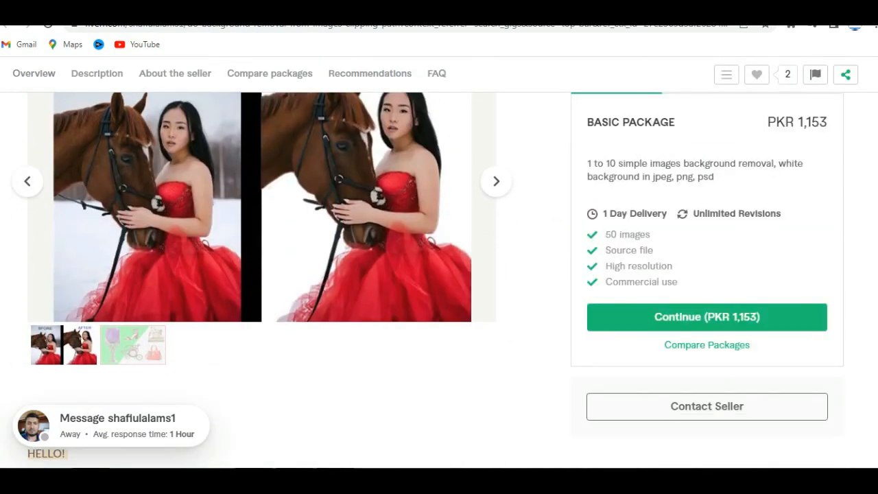
scroll(260, 275, "down", 5)
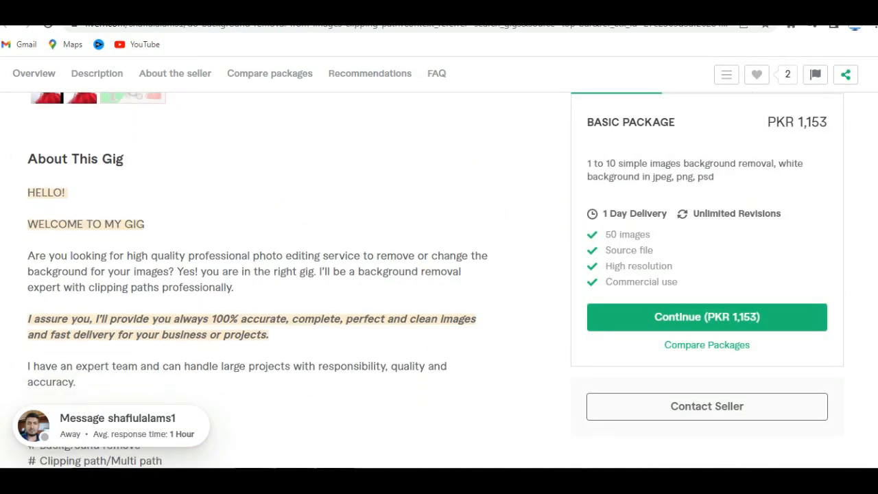
scroll(258, 280, "down", 3)
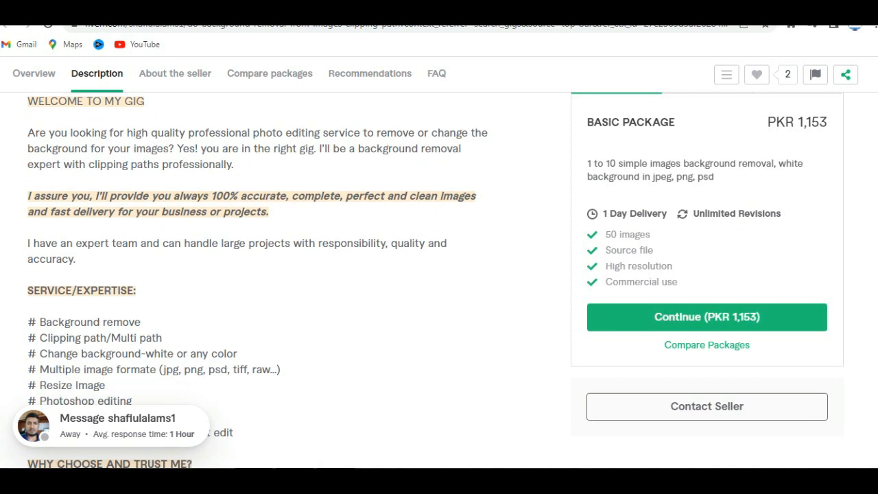
scroll(258, 280, "down", 2)
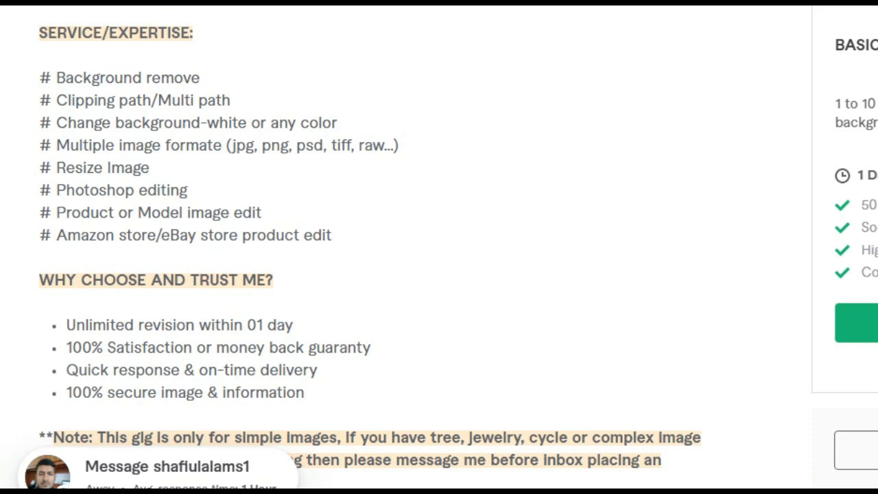
scroll(371, 247, "down", 2)
scroll(439, 247, "up", 2)
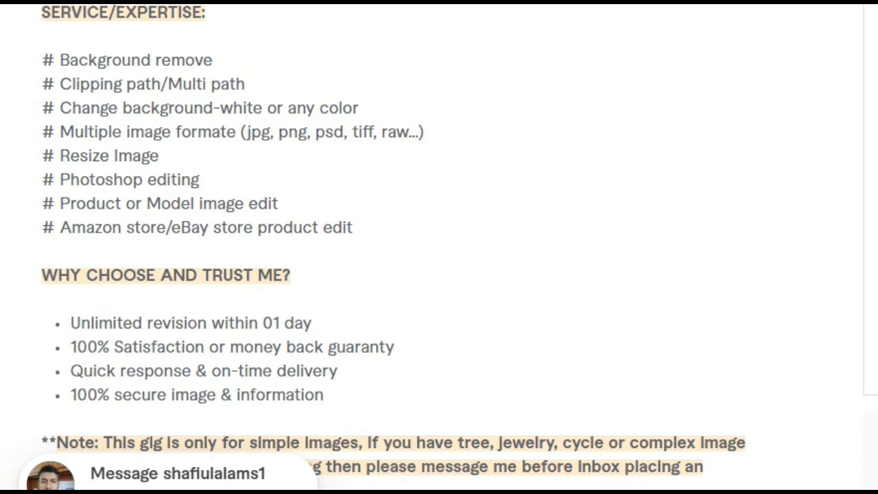
scroll(439, 247, "down", 2)
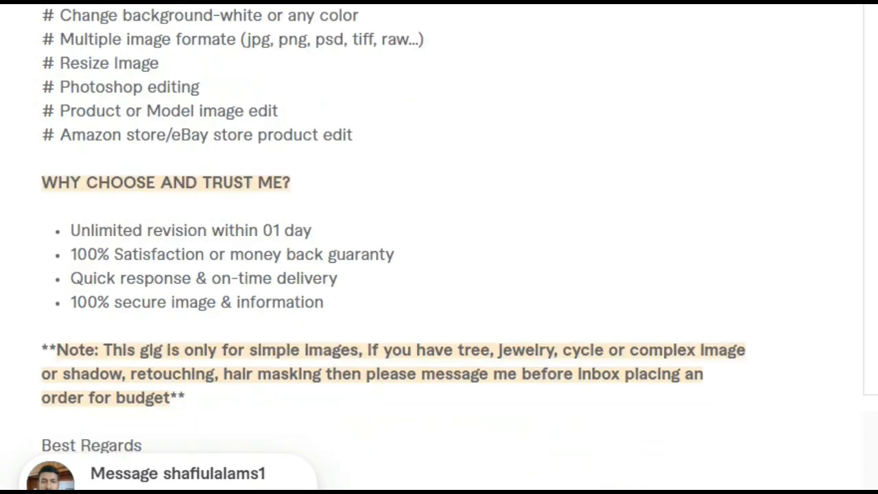
scroll(439, 247, "up", 2)
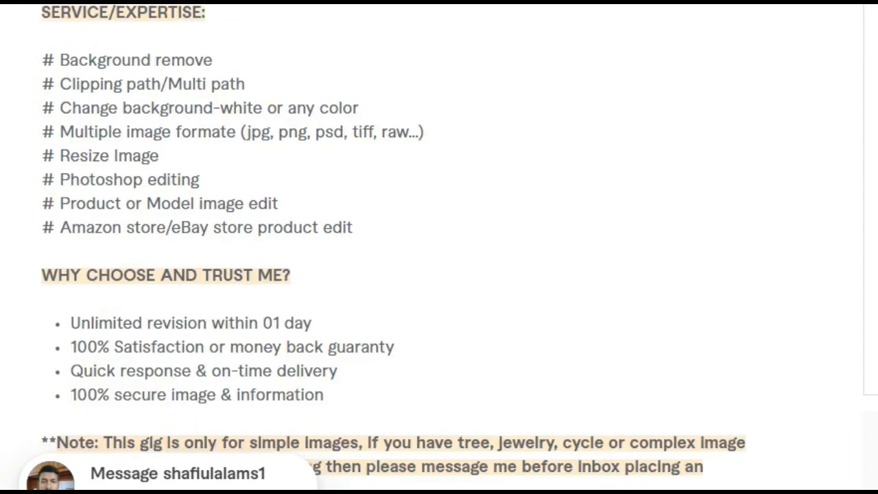
scroll(439, 247, "down", 2)
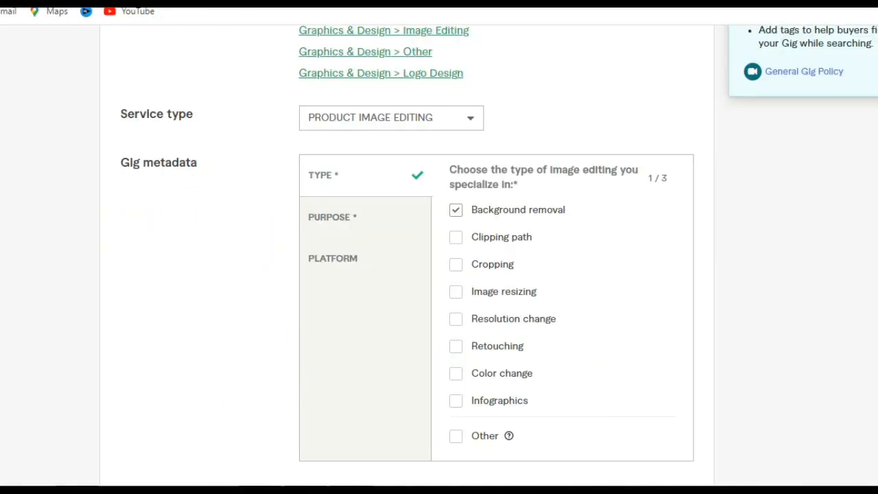
Add Clipping path and Image resizing to Background removal as the gig's image editing types.
left_click(456, 237)
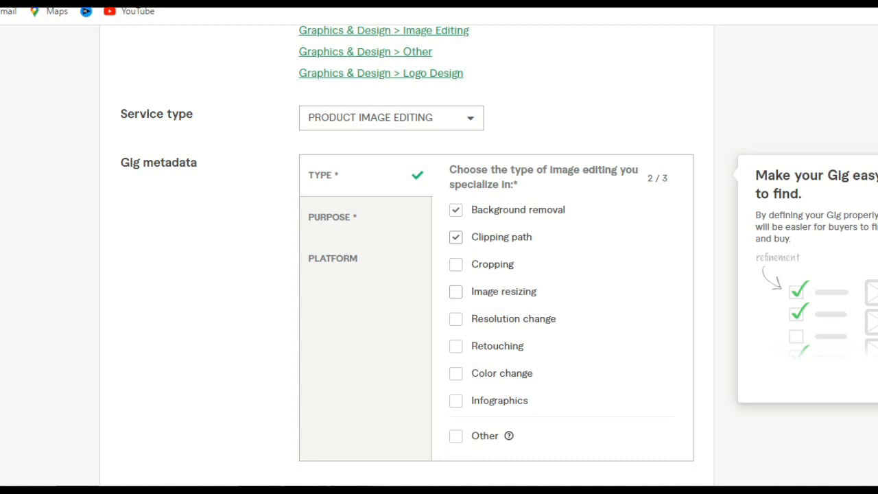
left_click(455, 291)
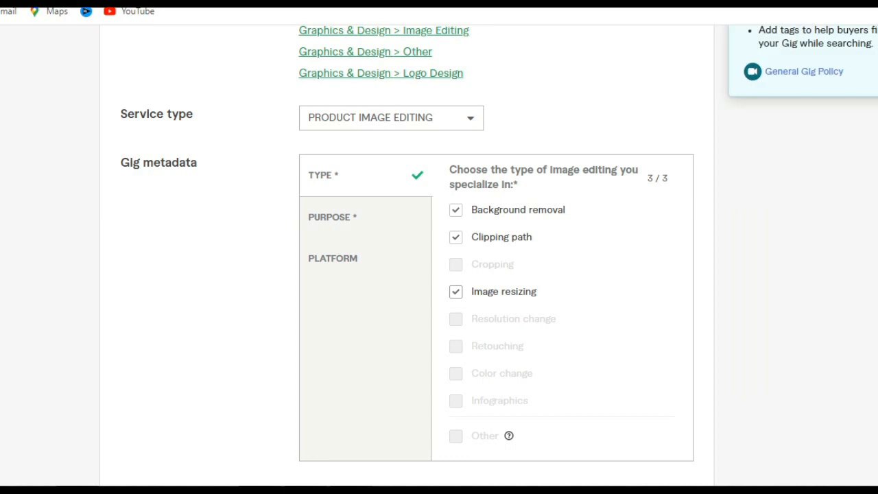
scroll(439, 254, "down", 4)
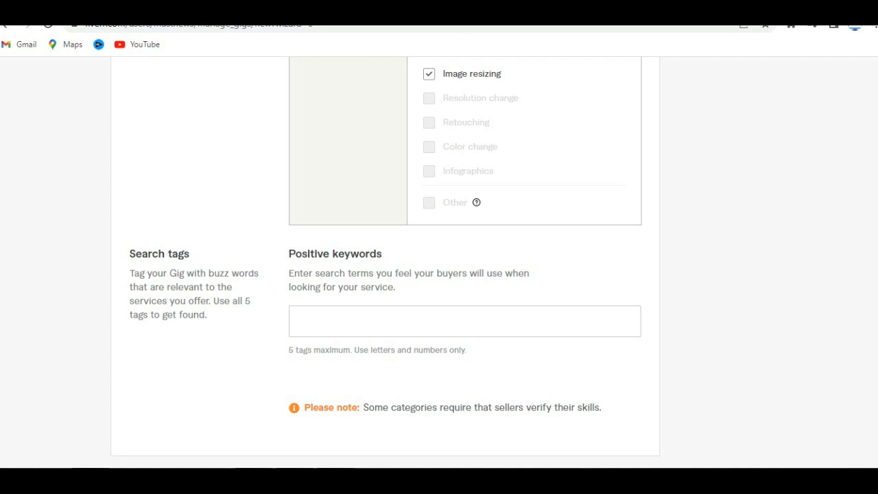
Copy the SERVICE/EXPERTISE list from the example gig's description and return to the gig form.
left_click(521, 10)
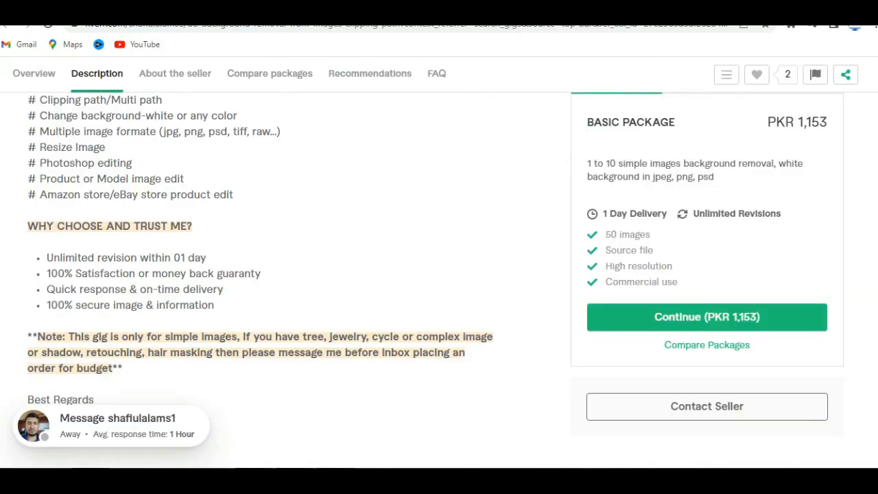
scroll(439, 274, "up", 1)
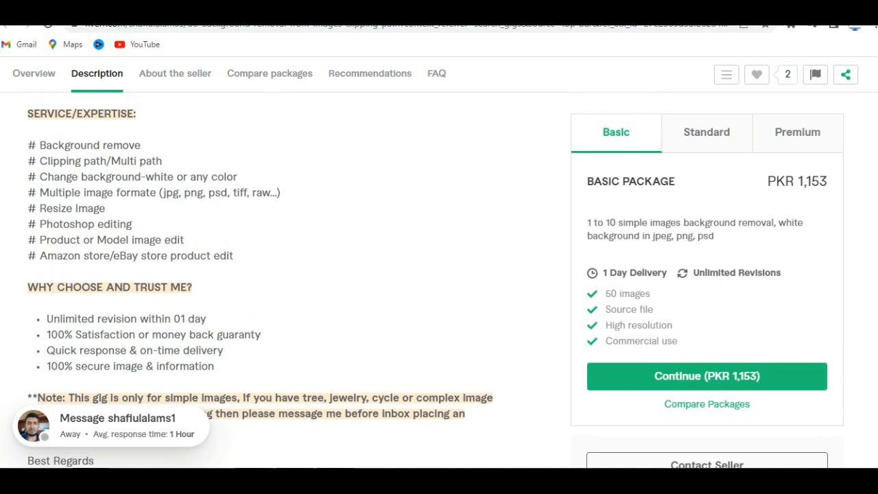
scroll(439, 275, "down", 1)
left_click_drag(234, 248, 28, 138)
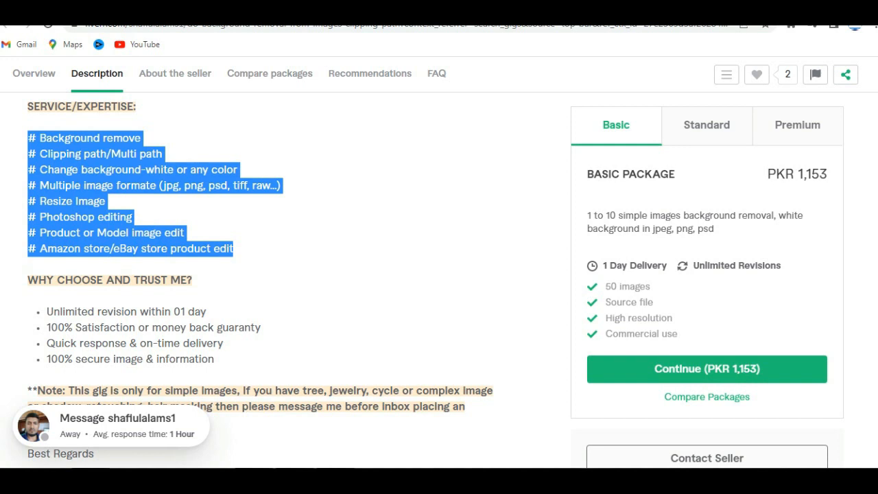
key("ctrl+Tab")
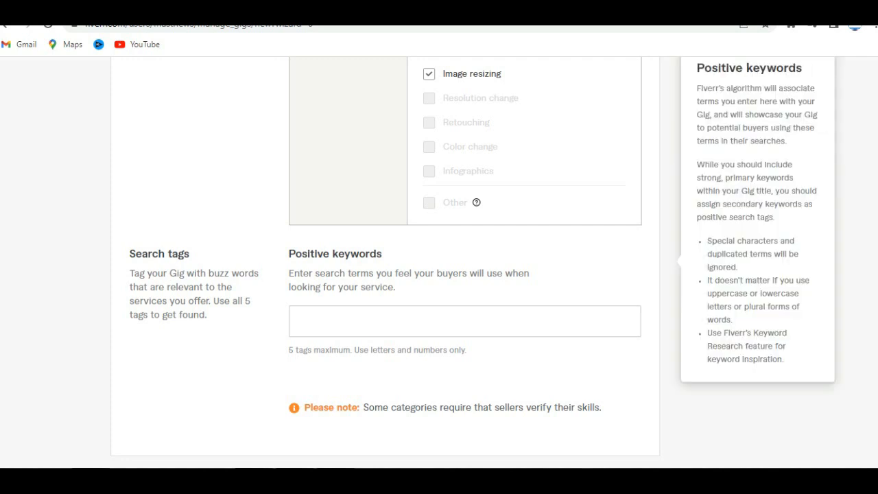
Paste the copied list into the positive keywords and replace it with the tags "# Background remove", "# Clipping path/Multi path" and "# Resize image".
left_click(439, 321)
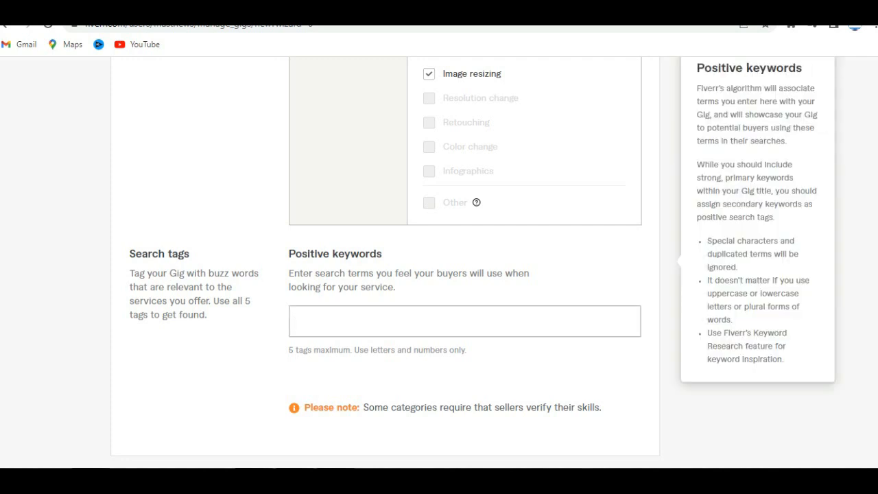
key("ctrl+v")
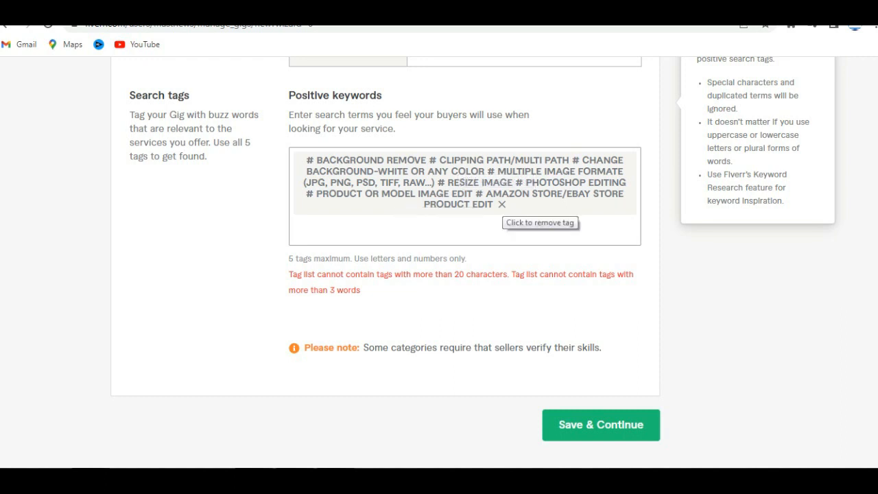
left_click(502, 204)
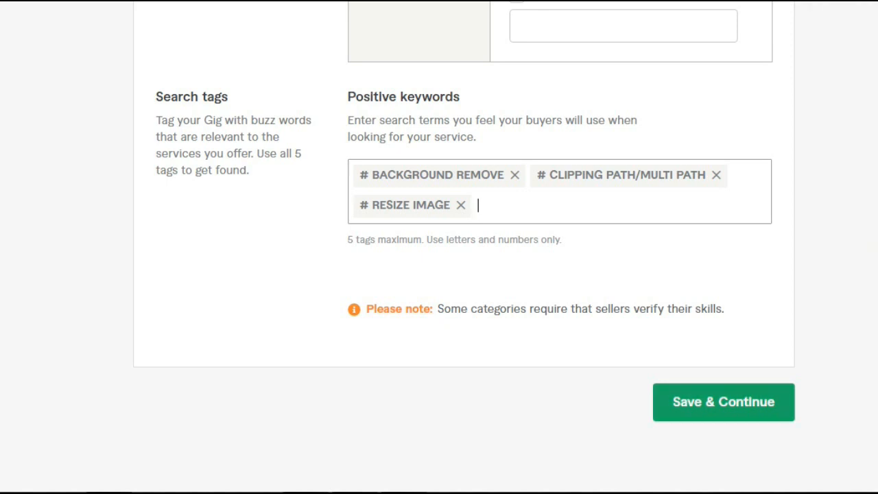
Try to save the gig overview and examine the flagged Purpose section of the gig metadata.
left_click(723, 402)
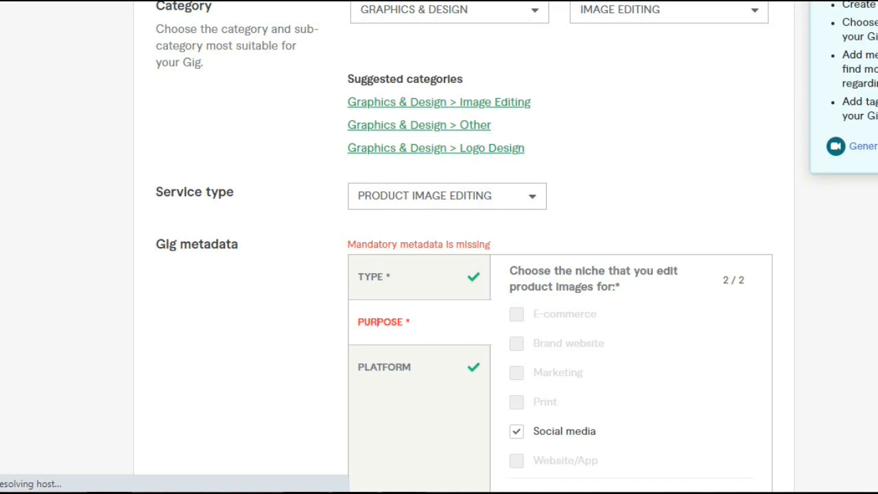
scroll(378, 110, "up", 5)
scroll(378, 110, "down", 8)
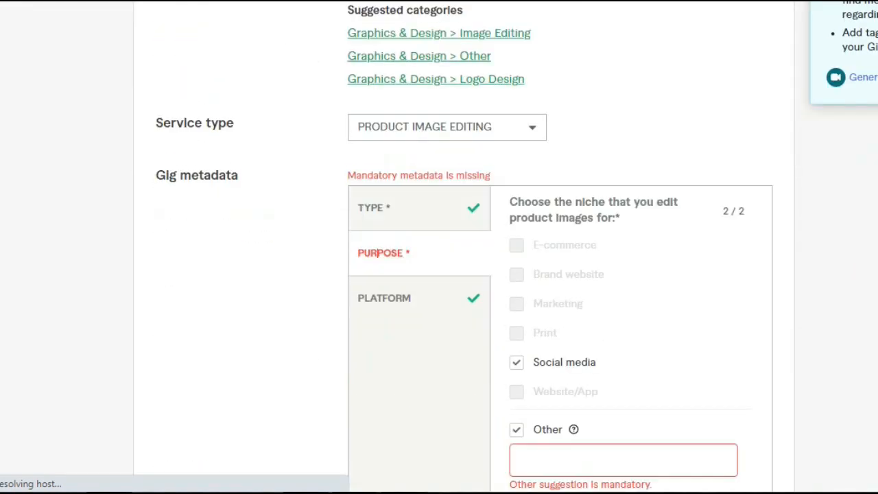
scroll(377, 109, "up", 1)
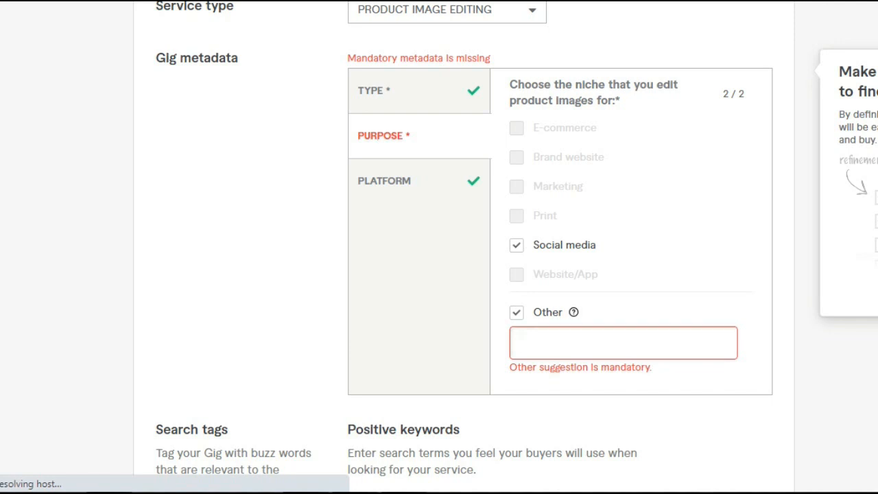
Check the Platform and Purpose metadata choices, and save the overview to continue to pricing.
left_click(398, 179)
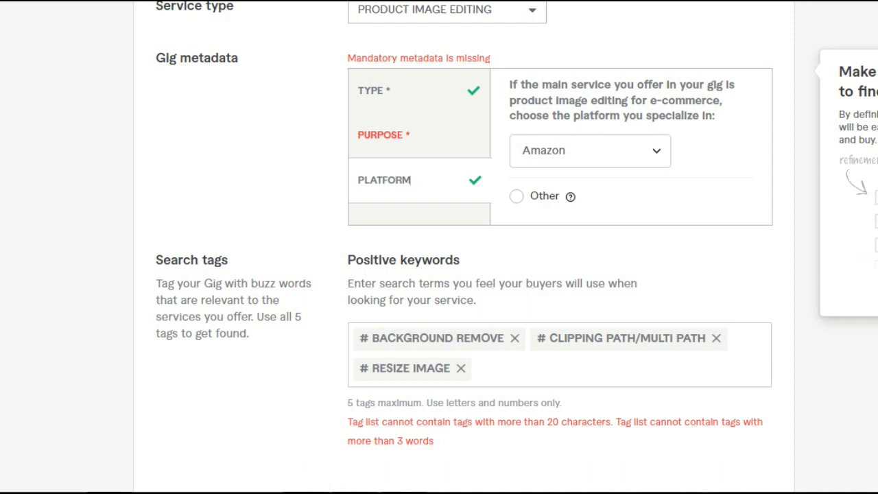
left_click(590, 151)
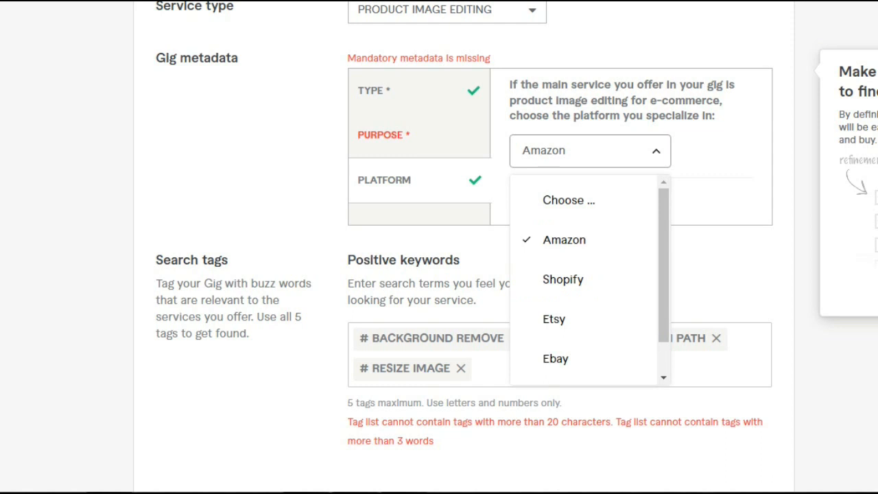
left_click(590, 151)
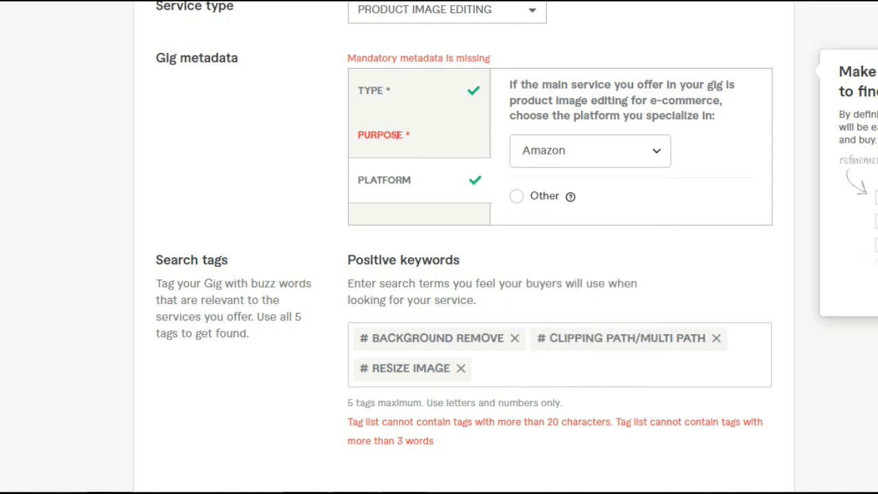
left_click(402, 134)
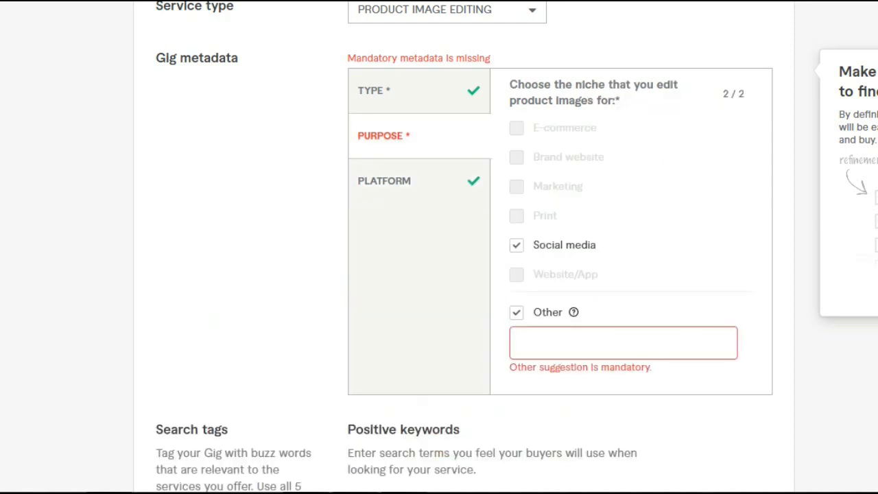
scroll(401, 135, "down", 6)
left_click(723, 350)
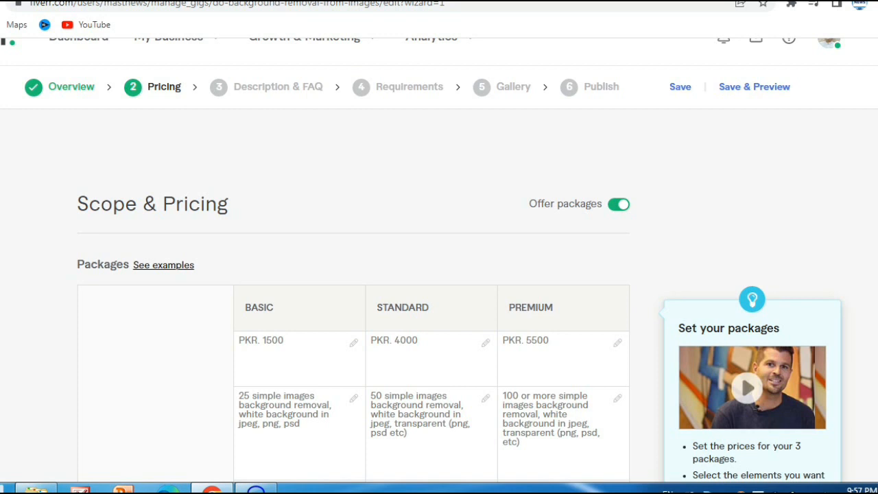
Review the Basic, Standard and Premium package details and include the source file in the Standard package.
scroll(439, 261, "down", 2)
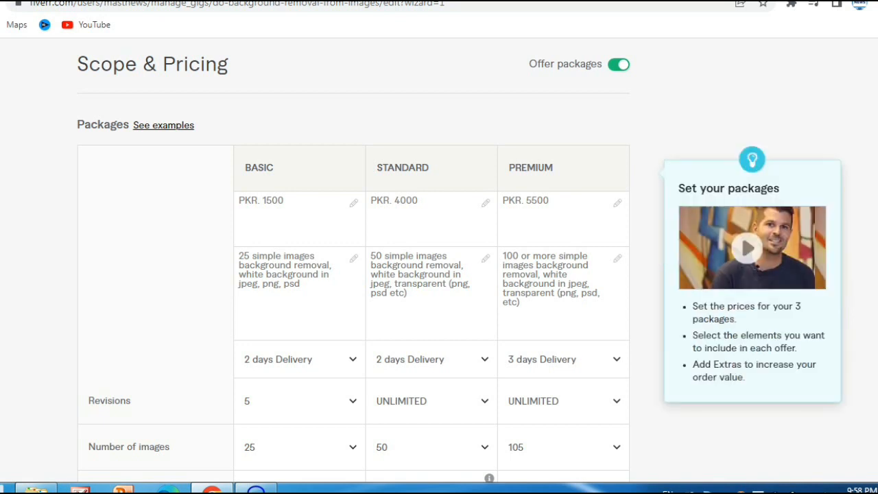
scroll(439, 261, "down", 2)
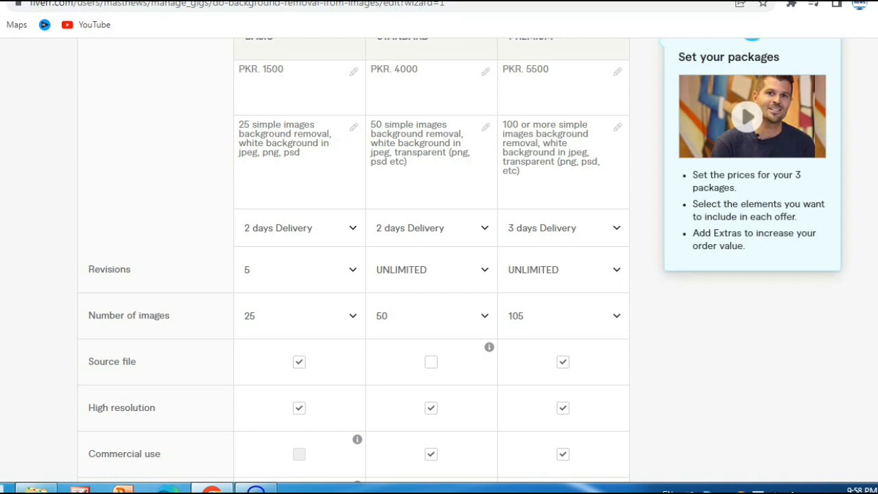
scroll(439, 261, "down", 1)
scroll(439, 261, "down", 1)
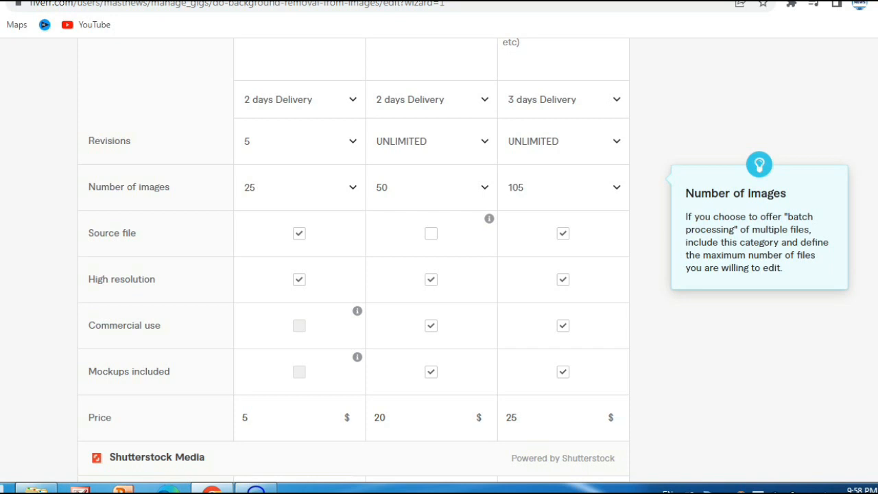
scroll(560, 153, "down", 1)
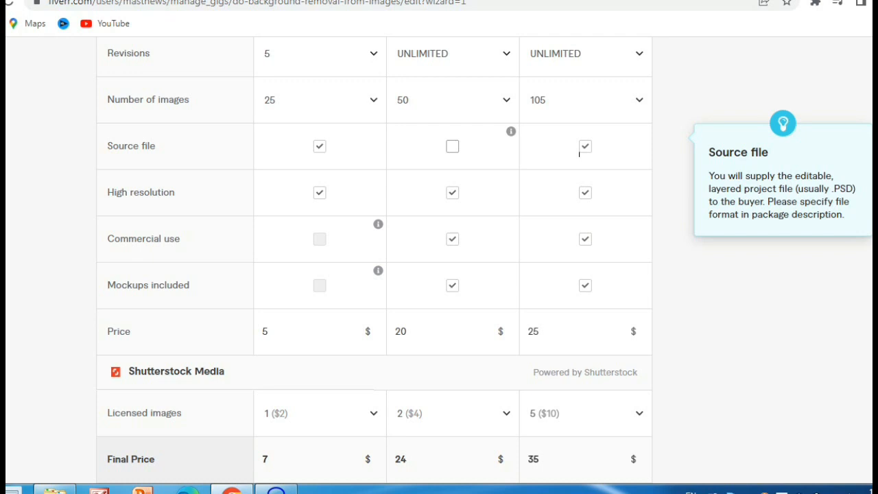
scroll(579, 154, "down", 1)
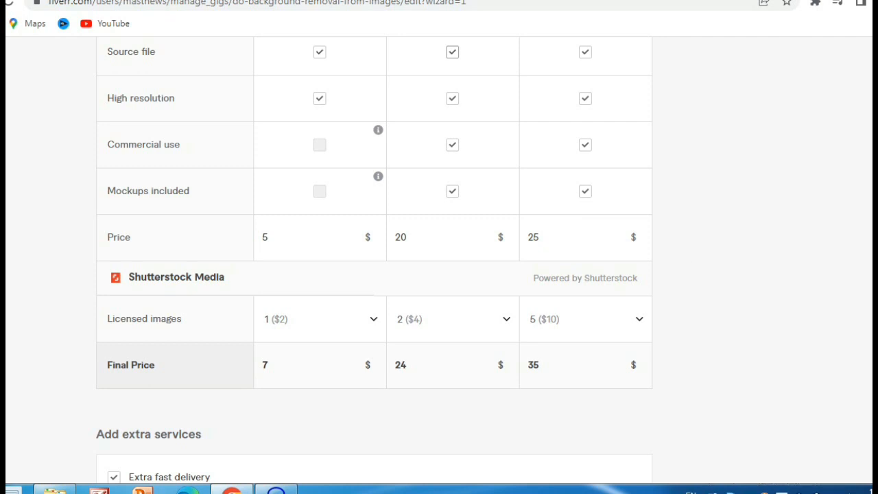
Review the extra services offered with the gig and continue to the Description & FAQ stage.
scroll(373, 274, "down", 4)
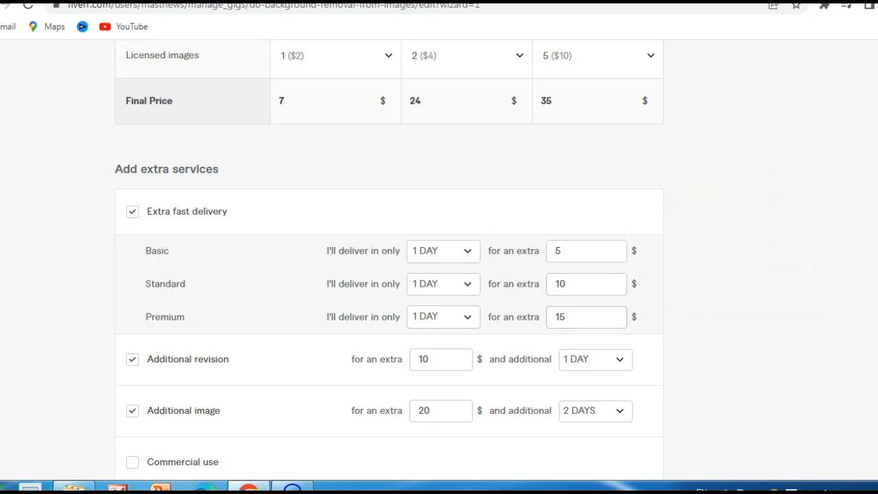
scroll(389, 264, "down", 1)
scroll(389, 265, "down", 1)
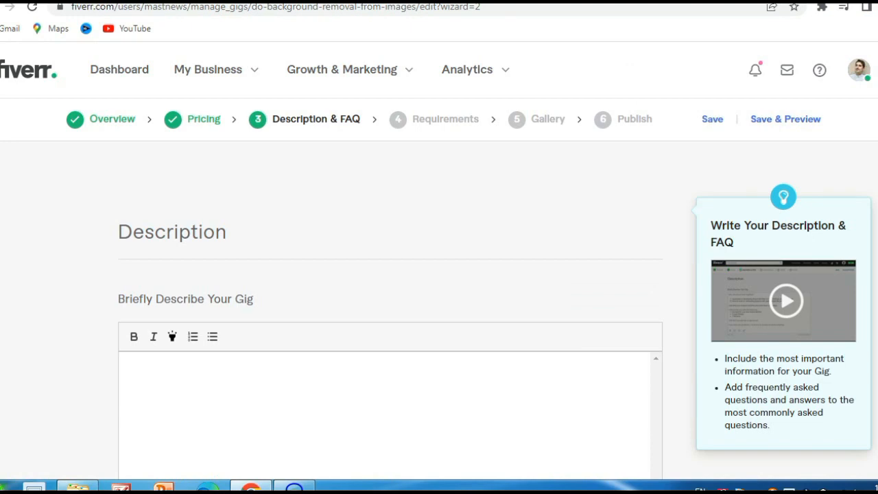
Look over the Description & FAQ form, including the field for briefly describing the gig.
scroll(439, 274, "down", 5)
scroll(439, 274, "down", 3)
scroll(439, 275, "up", 8)
scroll(439, 274, "down", 1)
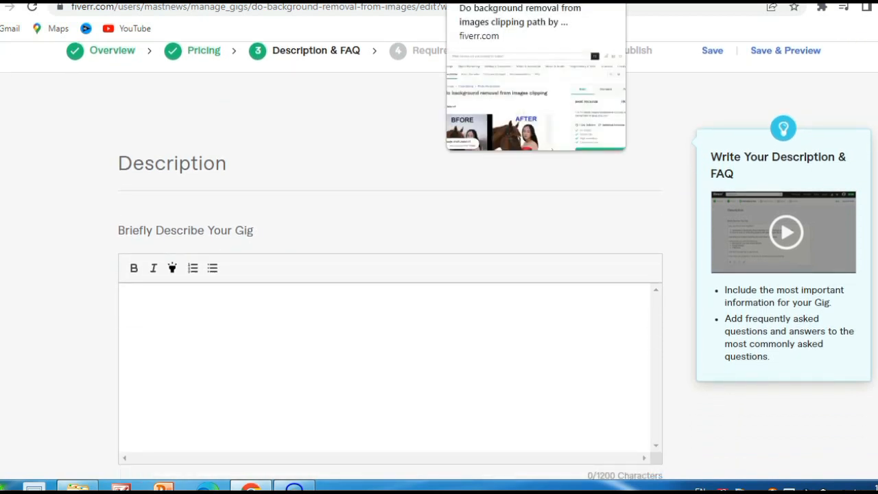
Switch to the model background removal gig and copy the introductory paragraph from its About the seller section.
left_click(501, 1)
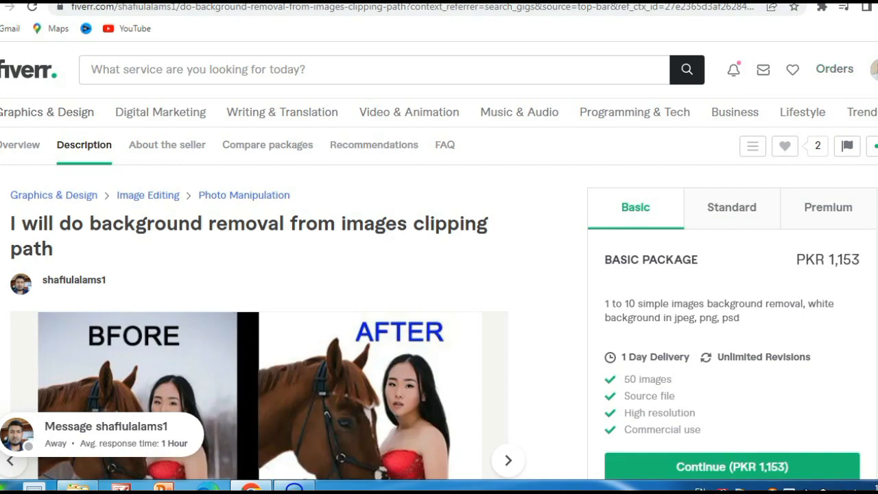
scroll(439, 274, "down", 8)
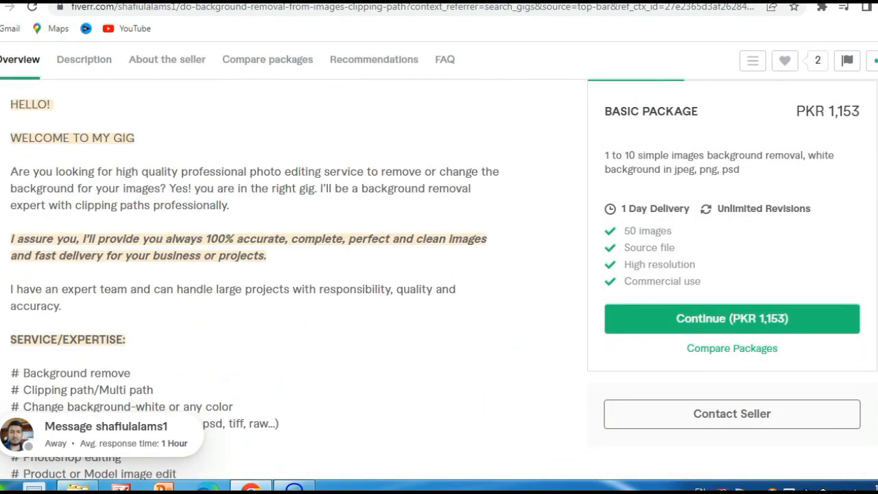
scroll(257, 281, "down", 9)
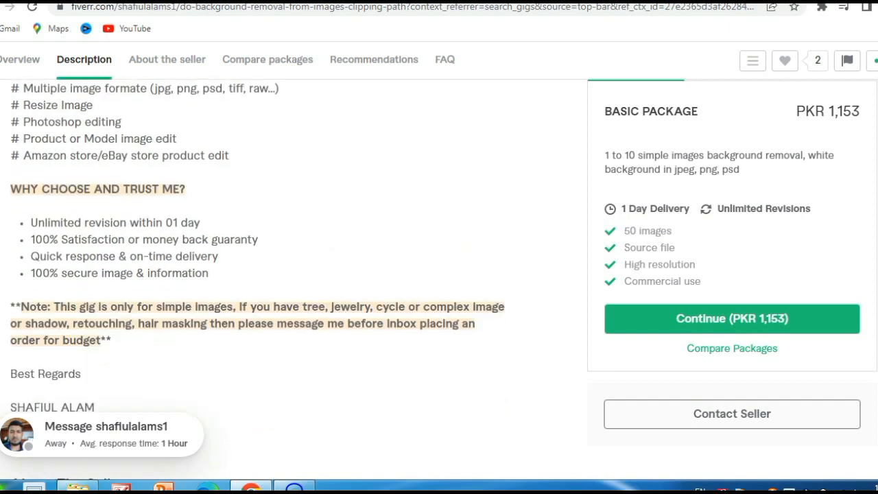
scroll(257, 281, "down", 4)
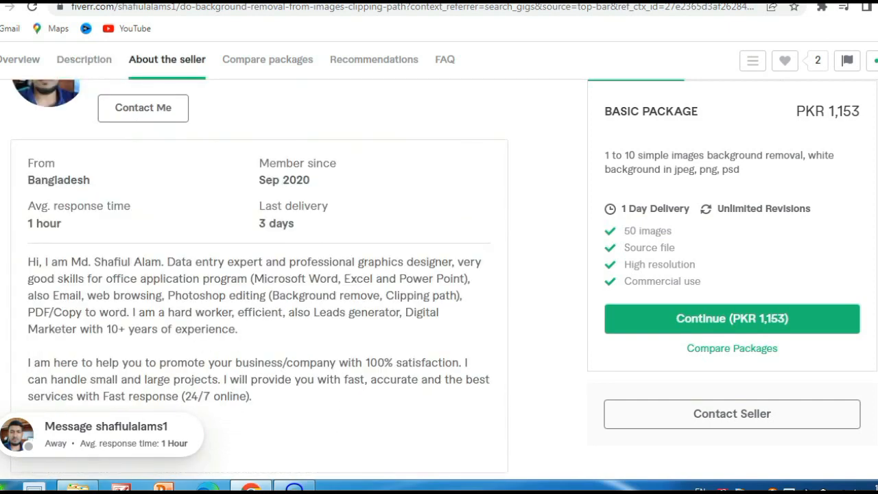
scroll(260, 279, "down", 1)
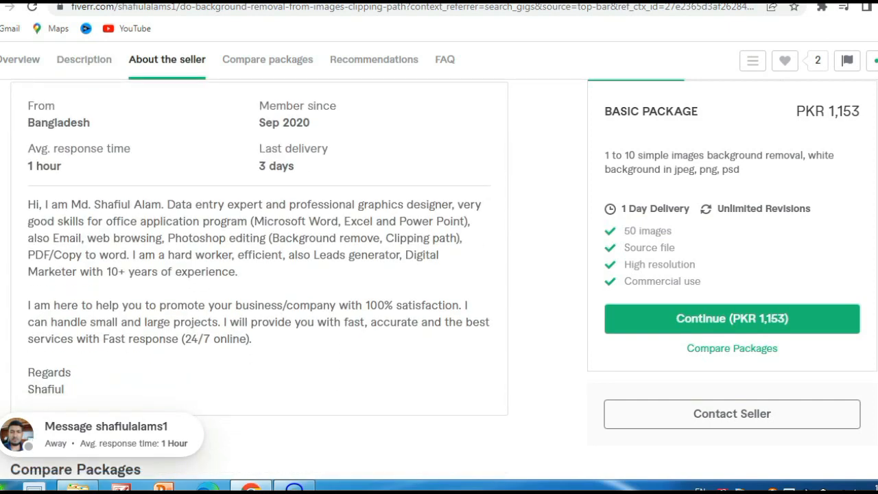
left_click_drag(238, 272, 27, 205)
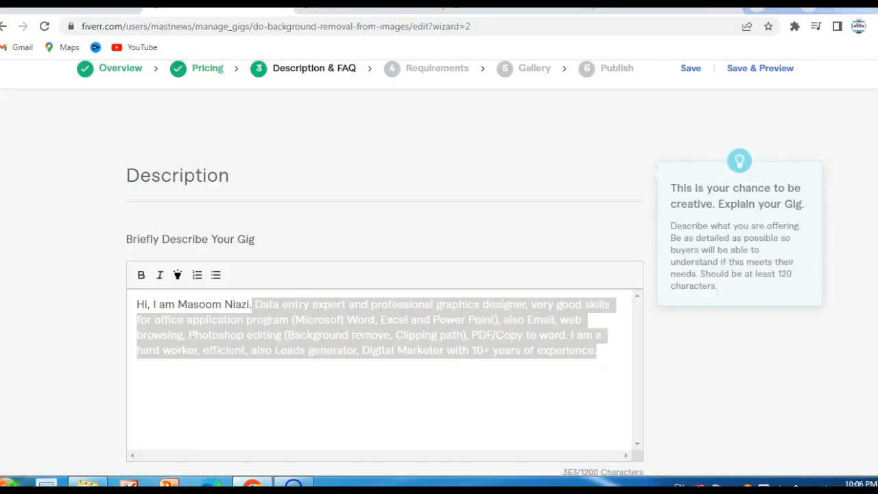
Save the Description & FAQ stage without adding any FAQ, and look through the Gig image guidelines.
scroll(411, 261, "down", 3)
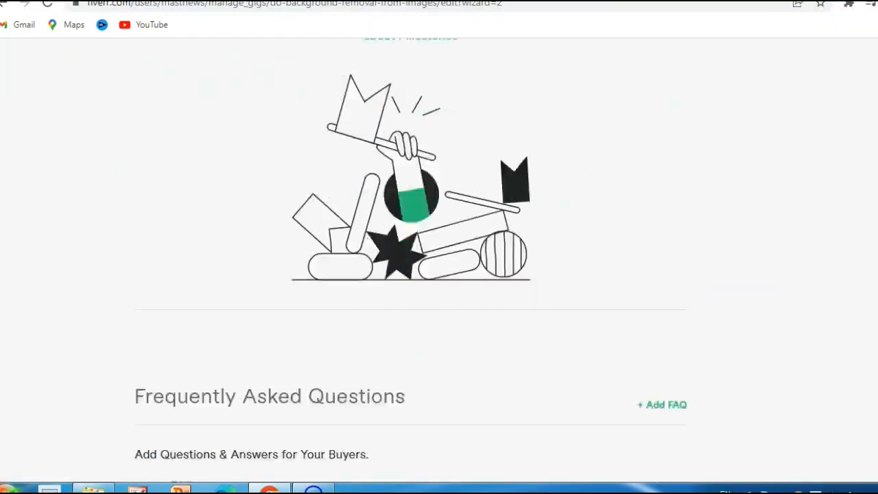
scroll(439, 260, "down", 2)
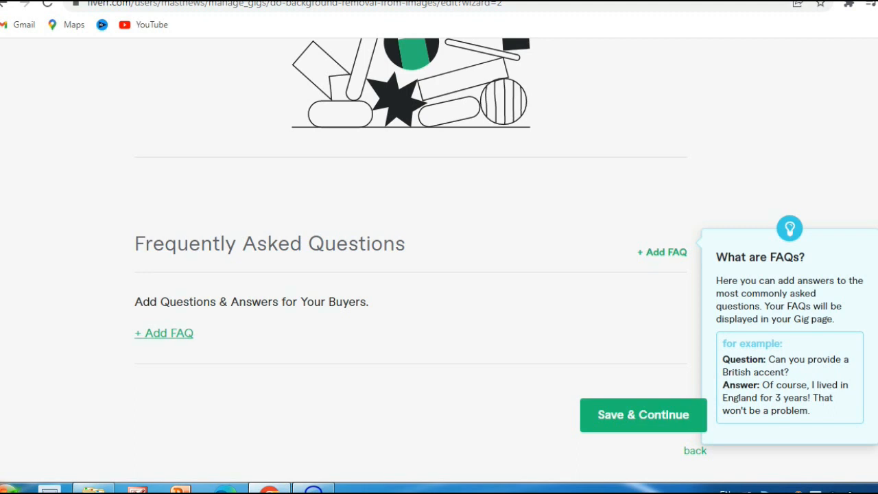
left_click(644, 415)
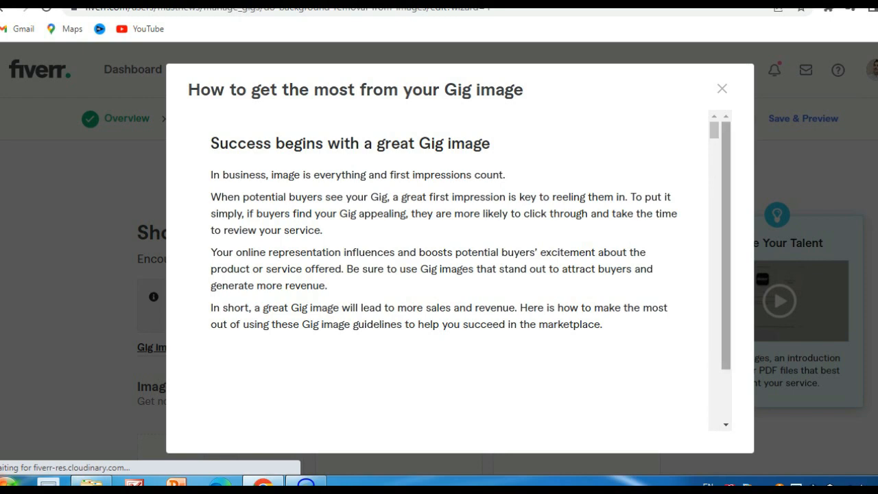
scroll(470, 251, "down", 2)
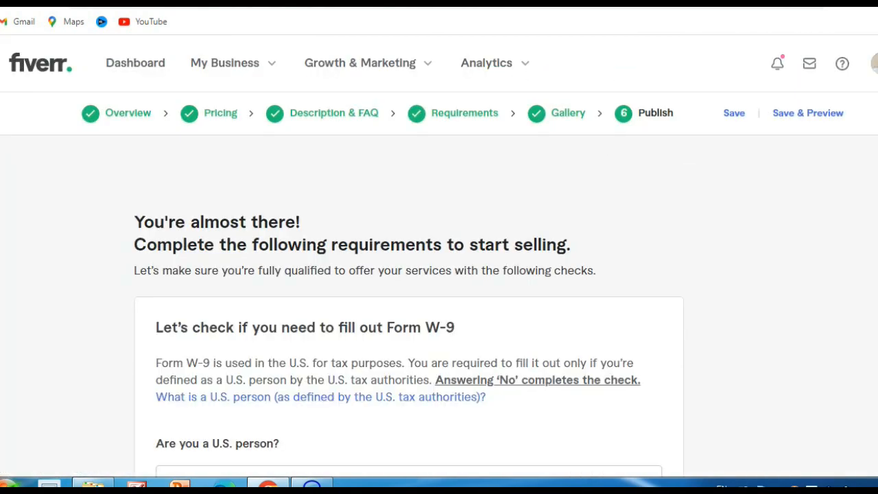
Answer No to the Form W-9 question about being a U.S. person, save the answer and dismiss the confirmation.
scroll(439, 274, "down", 4)
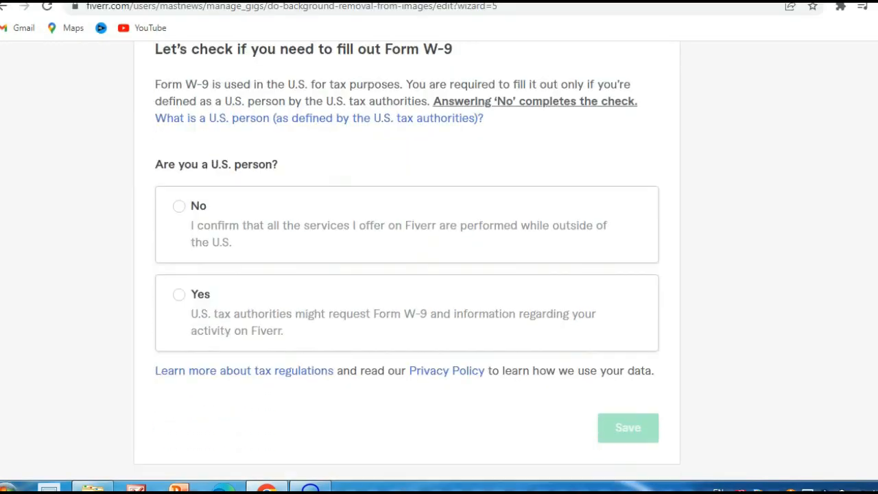
scroll(407, 254, "down", 3)
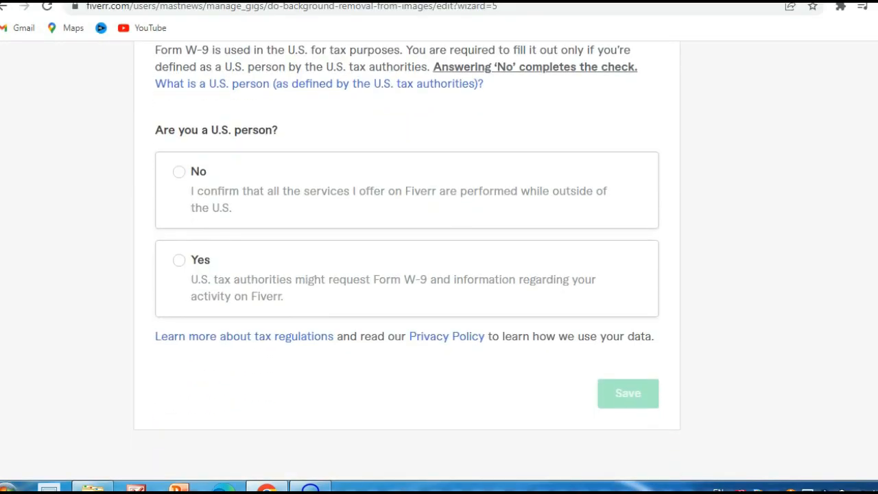
scroll(407, 254, "up", 4)
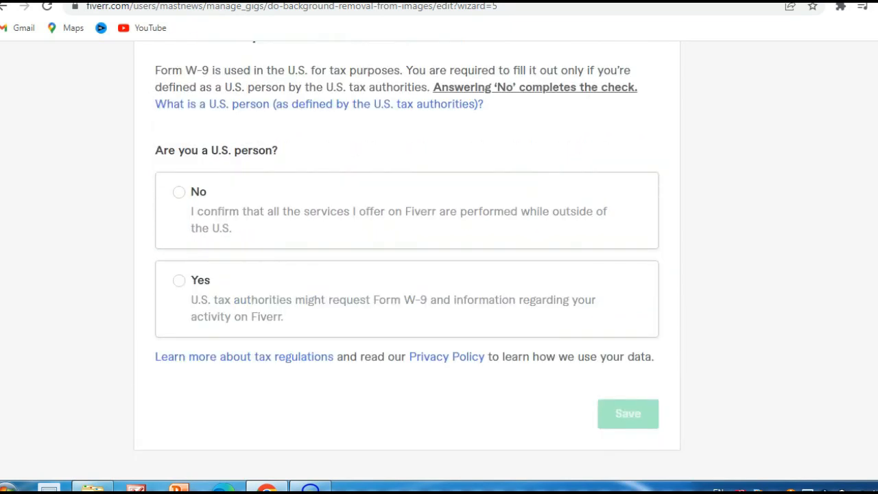
left_click(179, 266)
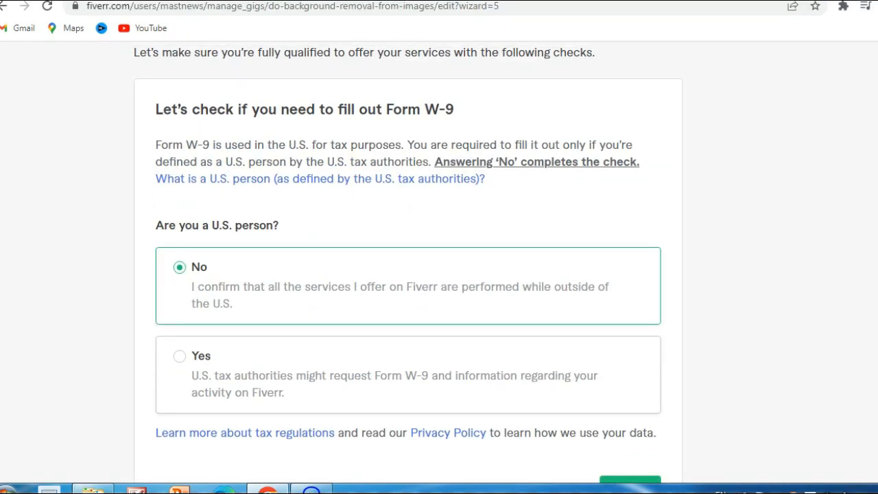
scroll(407, 274, "down", 3)
left_click(629, 282)
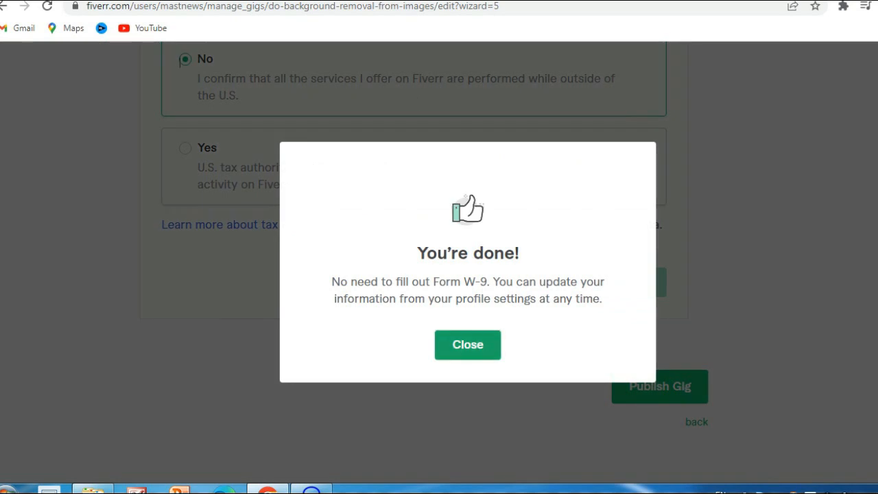
left_click(468, 344)
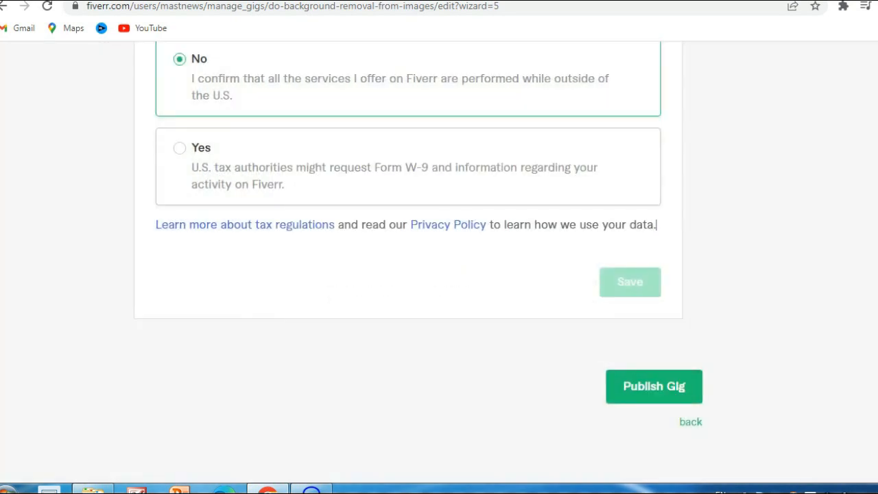
Review the saved U.S. tax details and the publishing option on the gig's Publish stage.
scroll(395, 261, "up", 4)
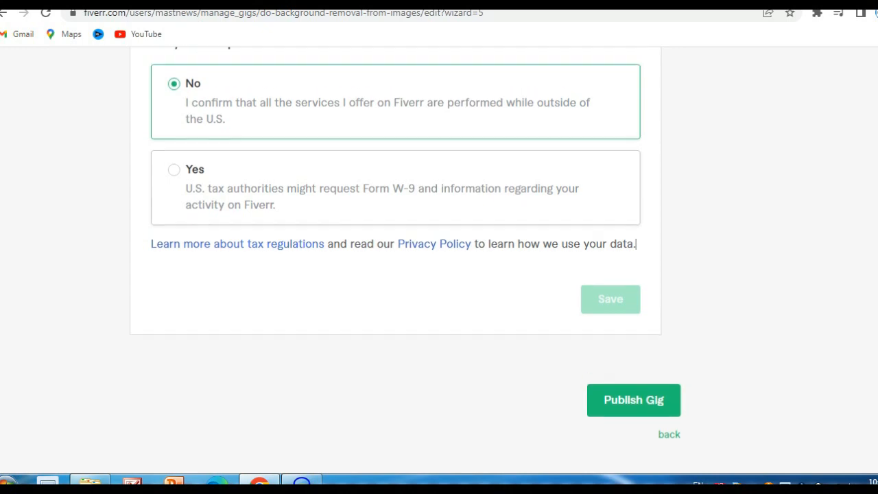
scroll(637, 389, "down", 3)
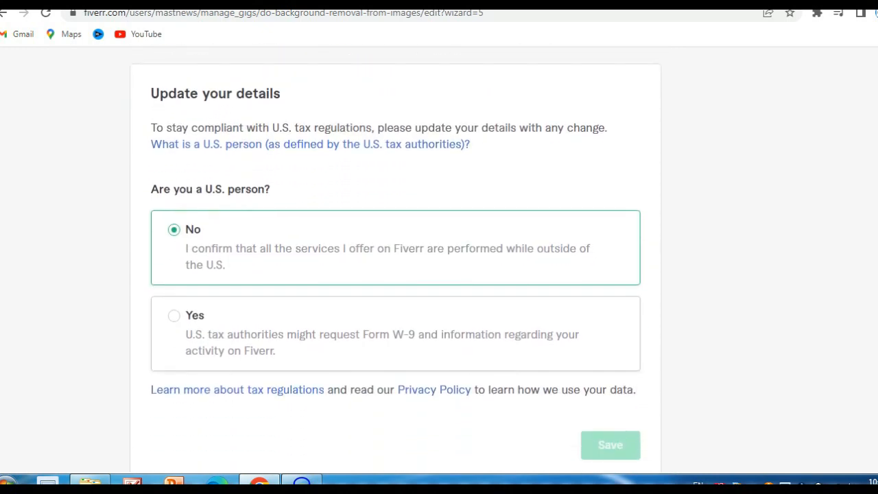
scroll(439, 261, "down", 3)
scroll(660, 219, "up", 4)
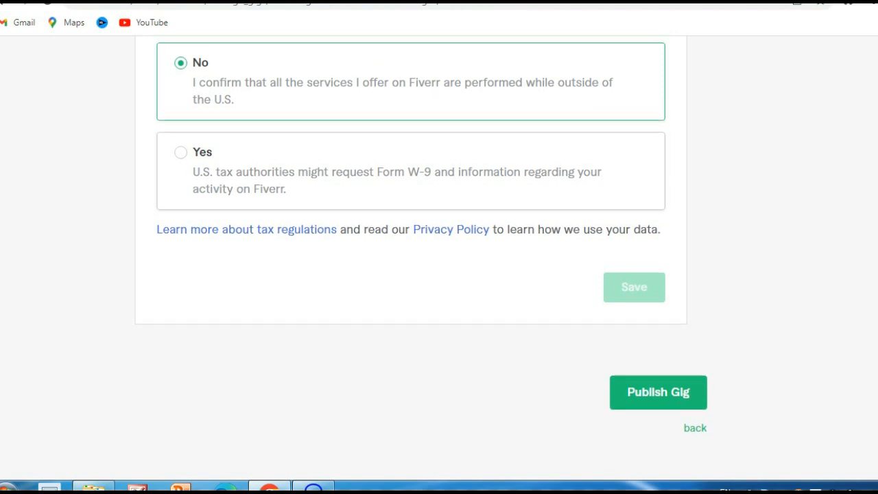
scroll(410, 271, "down", 2)
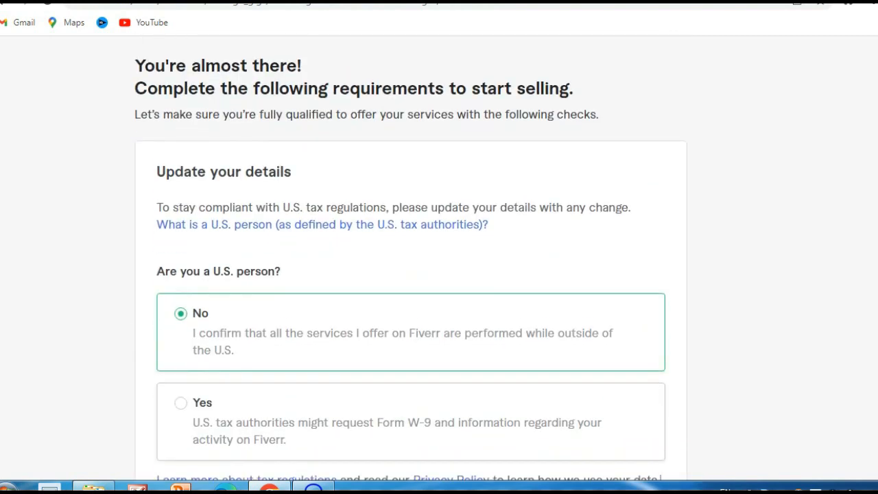